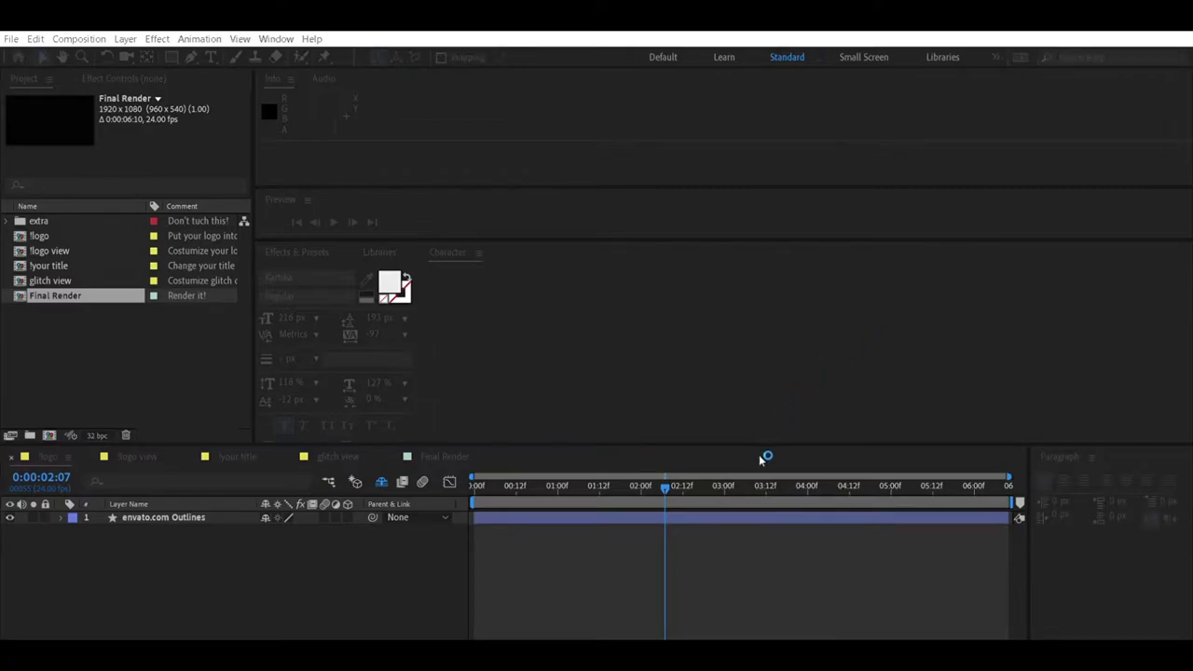
Switch to the Default workspace, preview at Quarter resolution, and select the envato.com Outlines layer
{"action": "left_click", "coordinate": [658, 57]}
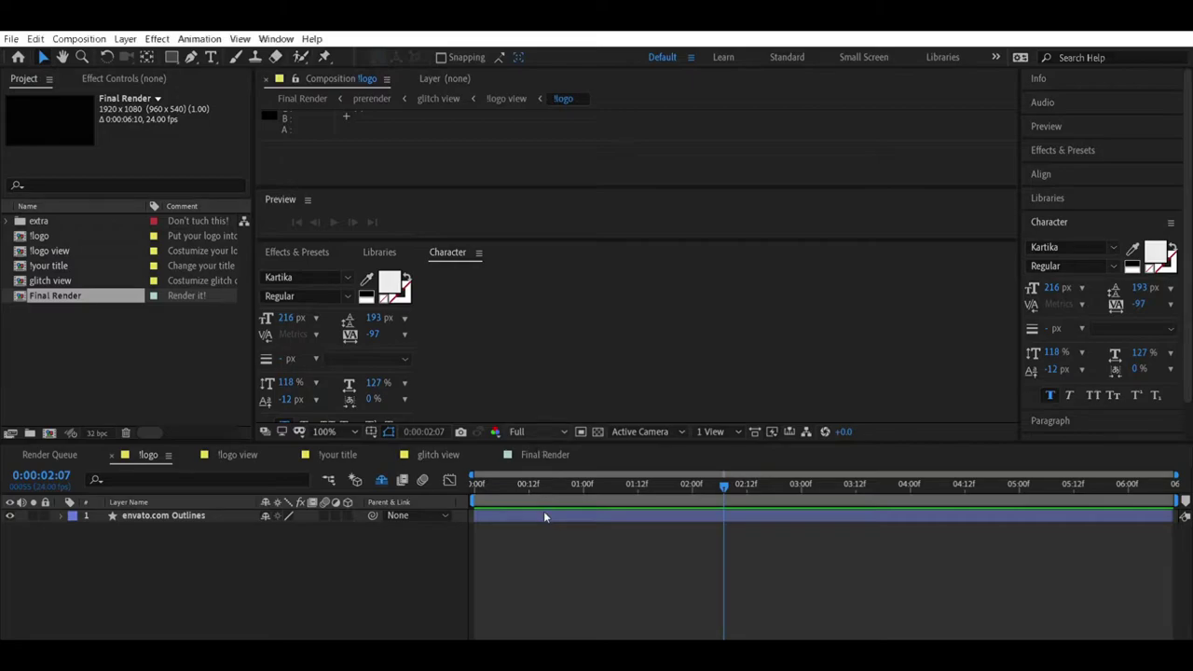
{"action": "key", "text": "ctrl+alt+shift+j"}
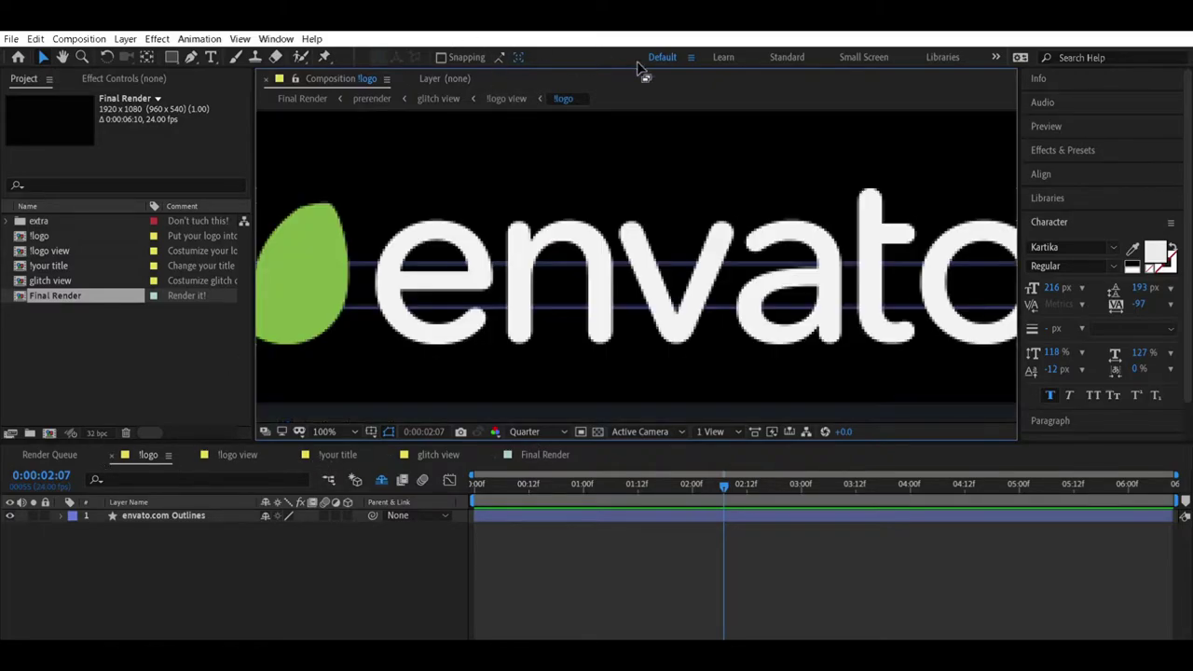
{"action": "key", "text": "ctrl+a"}
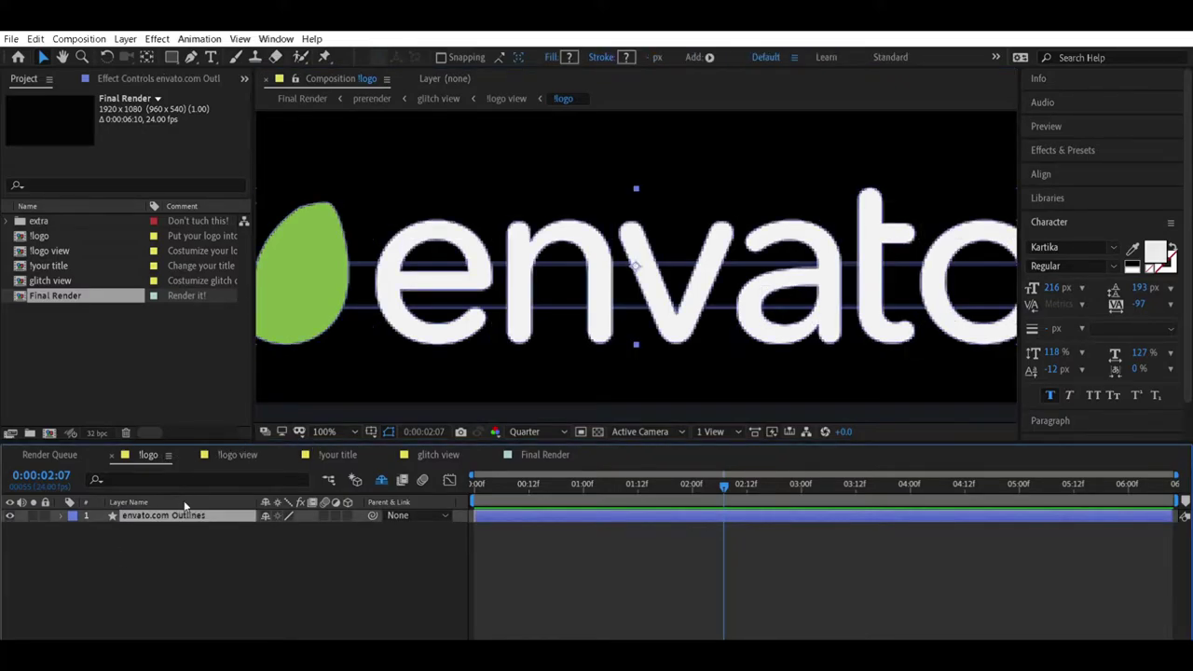
Back in the !logo composition, add a new empty text layer
{"action": "left_click", "coordinate": [233, 453]}
{"action": "left_click", "coordinate": [333, 454]}
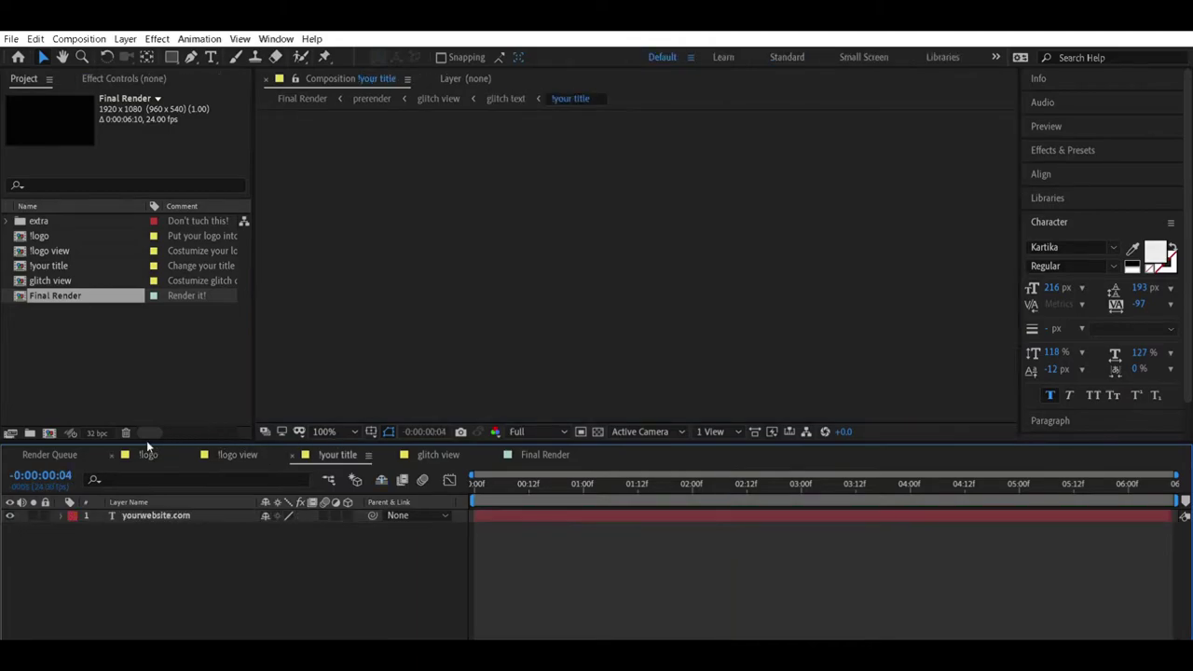
{"action": "left_click", "coordinate": [148, 454]}
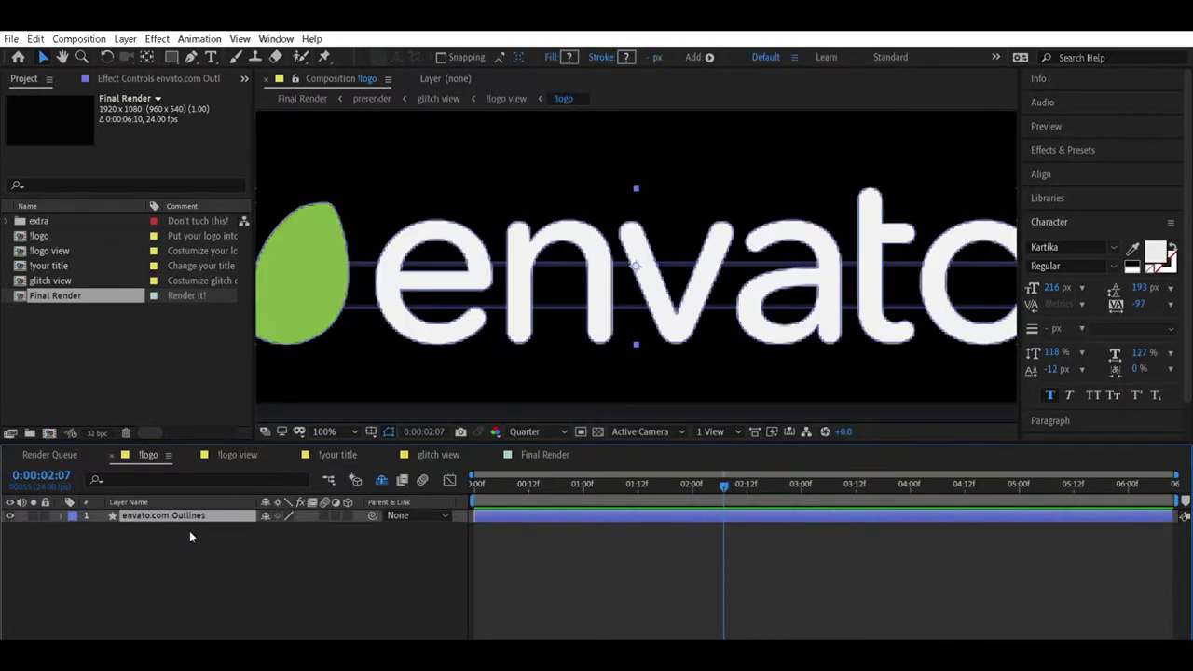
{"action": "key", "text": "ctrl+alt+shift+t"}
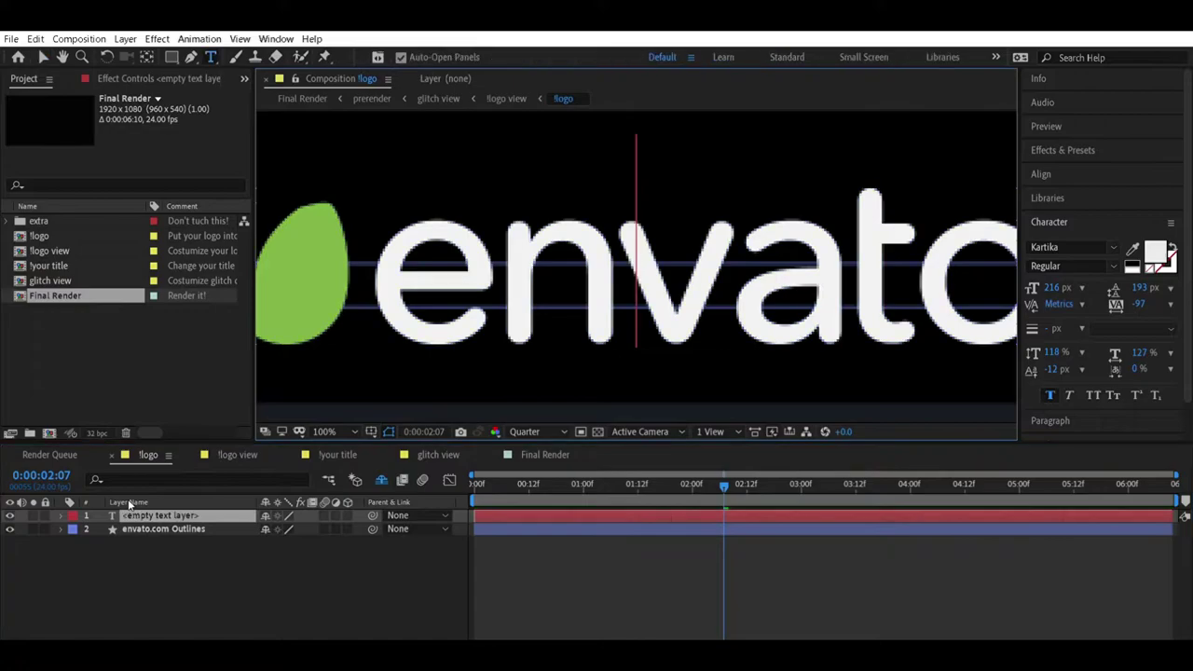
Type 'Maha' at 132 px, hide the envato.com Outlines layer, and start another text layer
{"action": "type", "text": "Ma"}
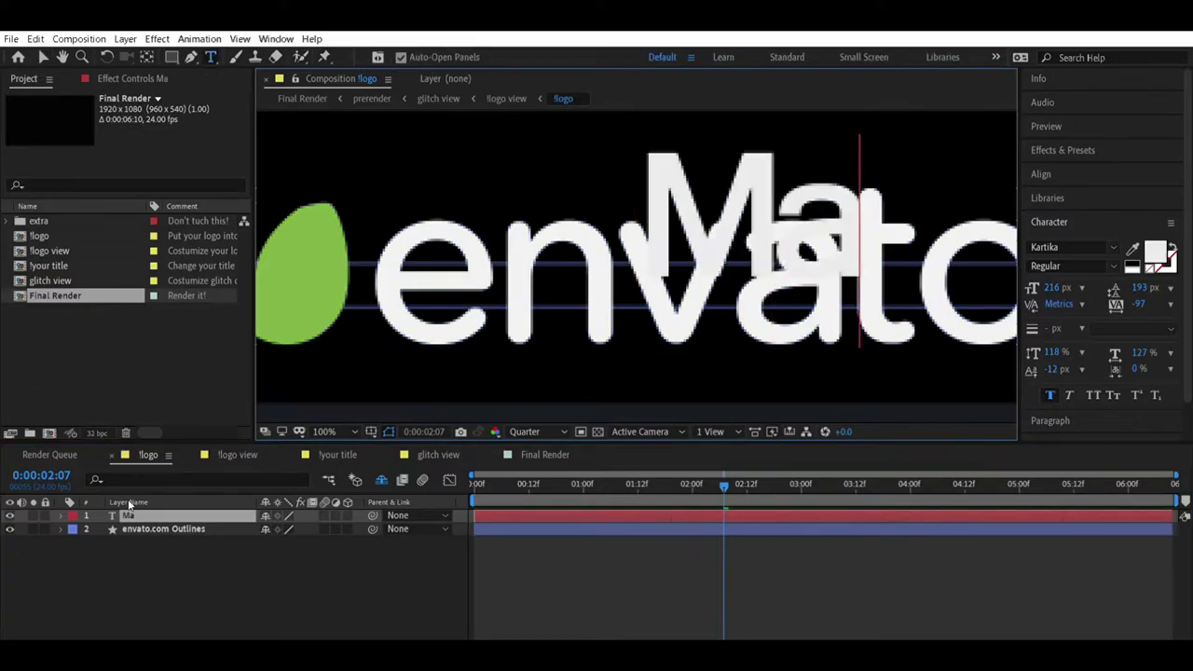
{"action": "type", "text": "ha"}
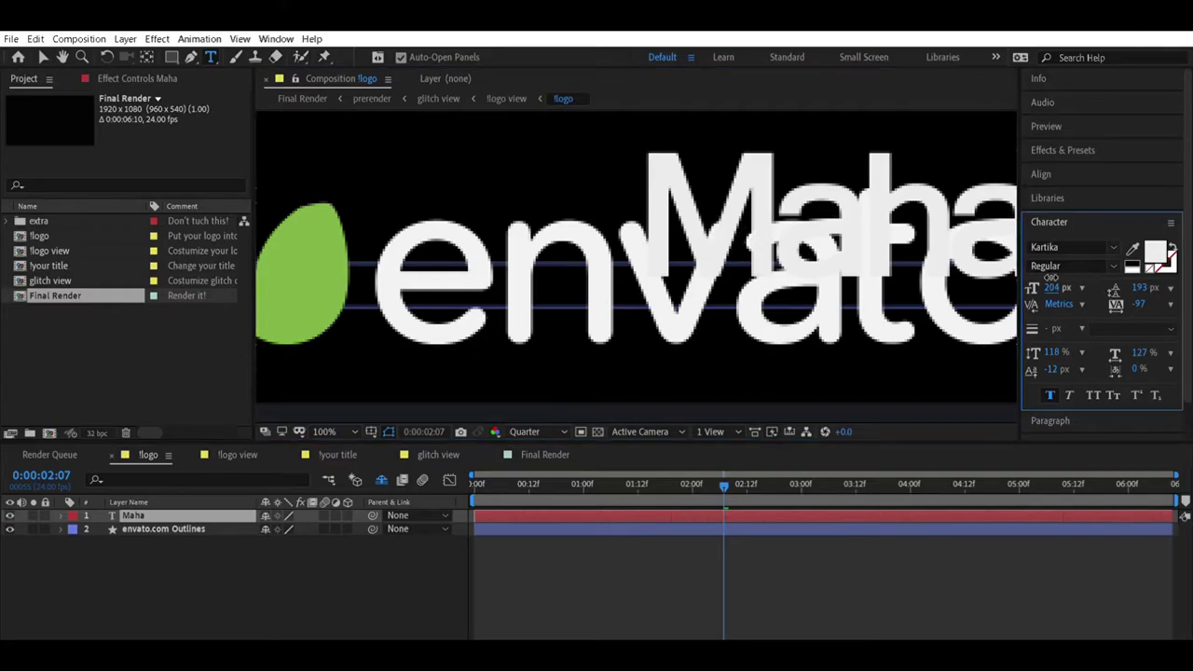
{"action": "left_click_drag", "start_coordinate": [969, 241], "coordinate": [854, 240]}
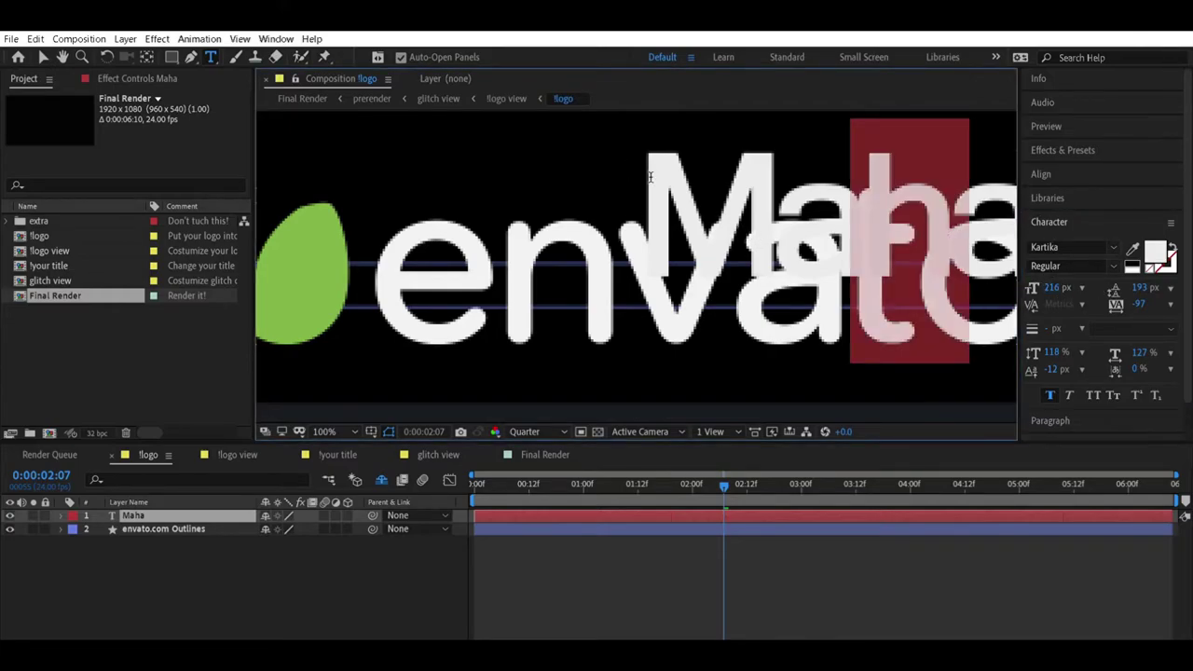
{"action": "double_click", "coordinate": [740, 236]}
{"action": "left_click_drag", "start_coordinate": [1056, 287], "coordinate": [974, 278]}
{"action": "left_click", "coordinate": [9, 529]}
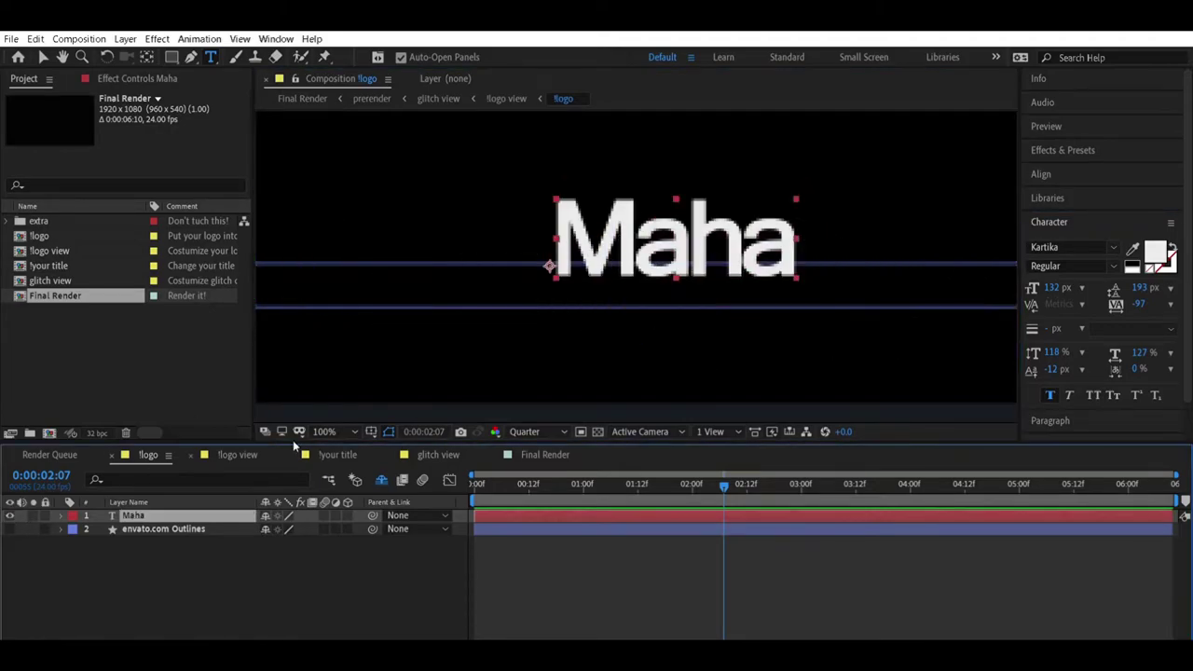
{"action": "left_click", "coordinate": [775, 334]}
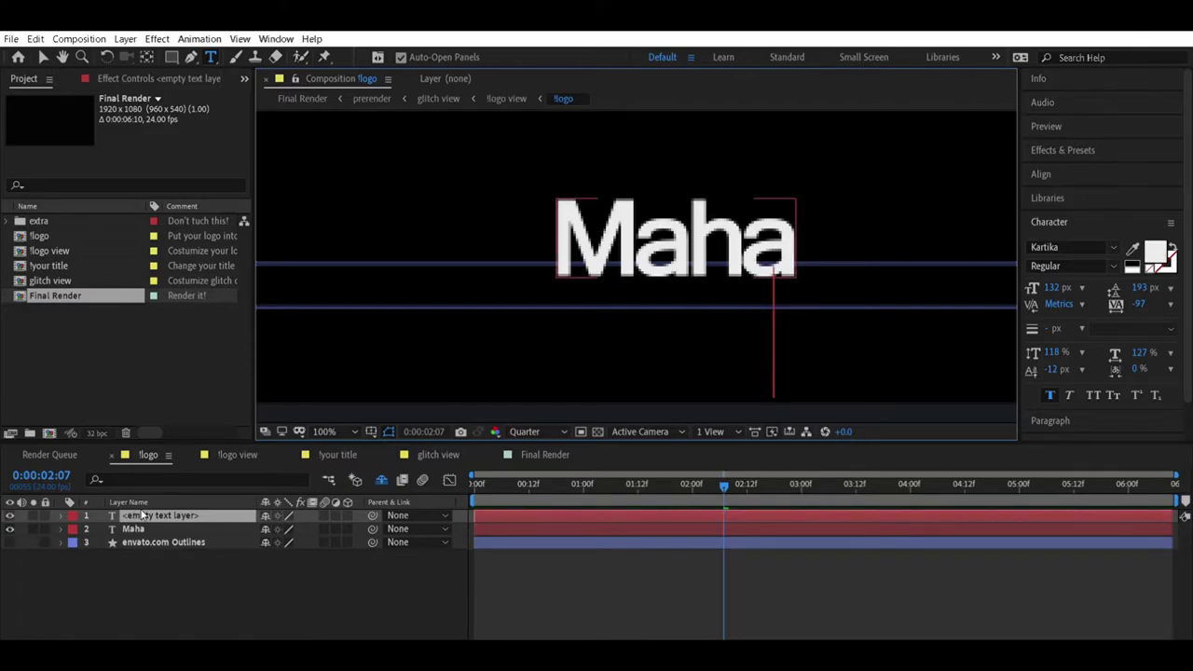
Replace the Maha text with 'MahaNjanE' in the !logo composition
{"action": "left_click", "coordinate": [237, 454]}
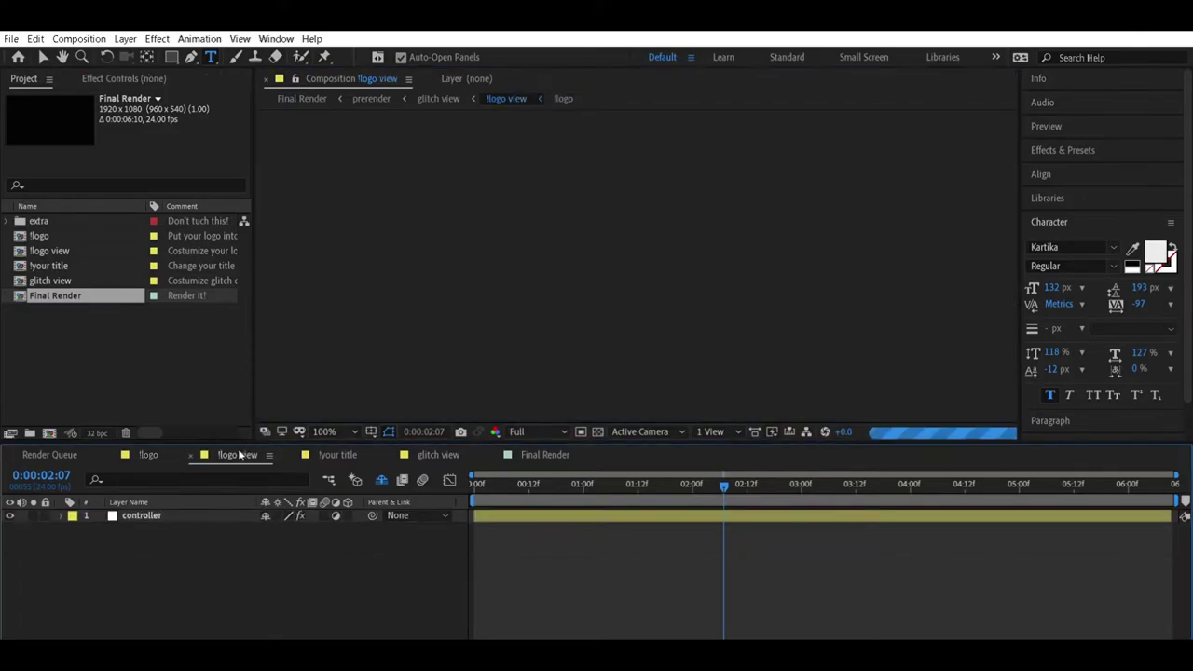
{"action": "left_click", "coordinate": [147, 454]}
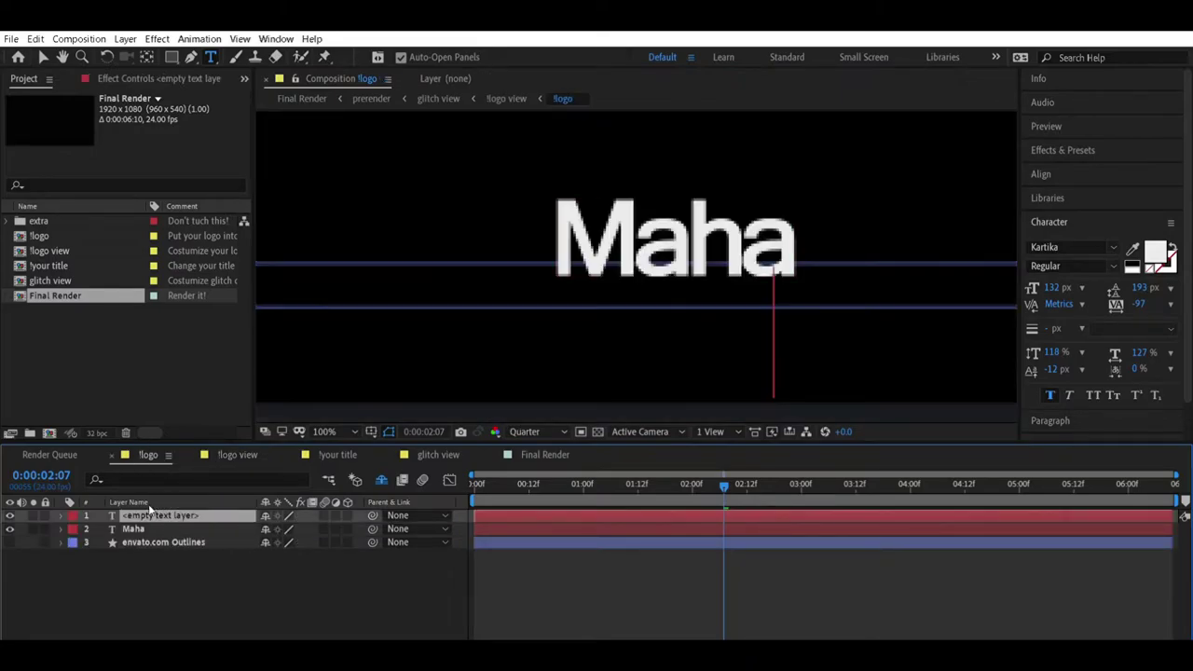
{"action": "left_click", "coordinate": [824, 230]}
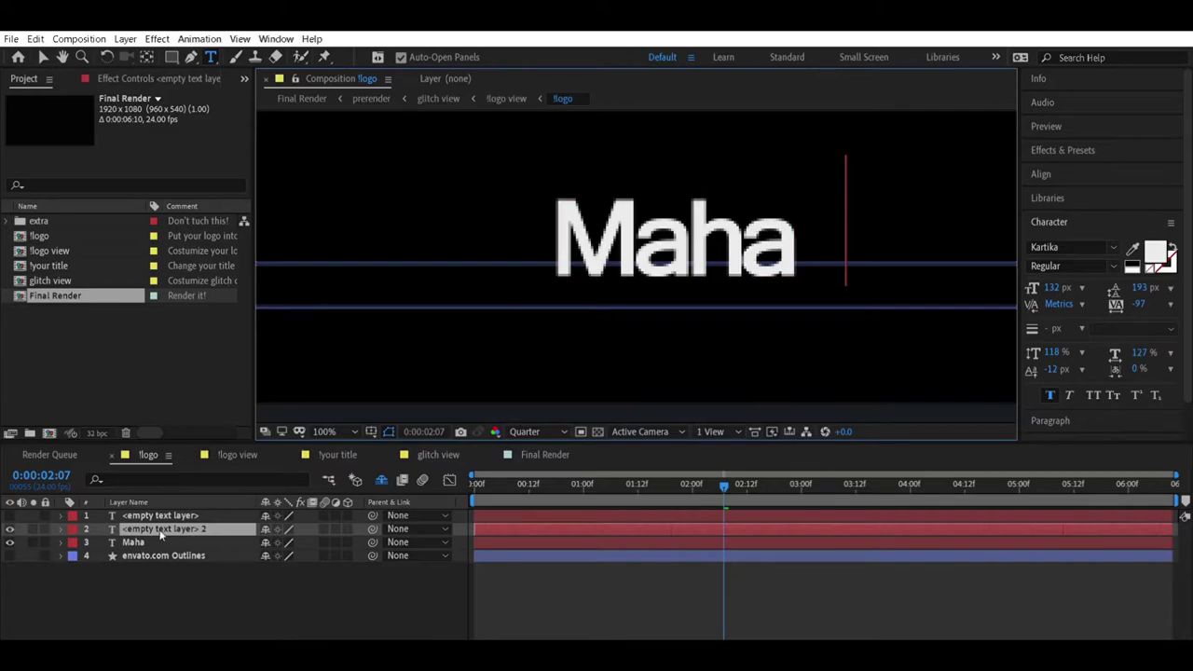
{"action": "left_click", "coordinate": [9, 525]}
{"action": "left_click", "coordinate": [133, 541]}
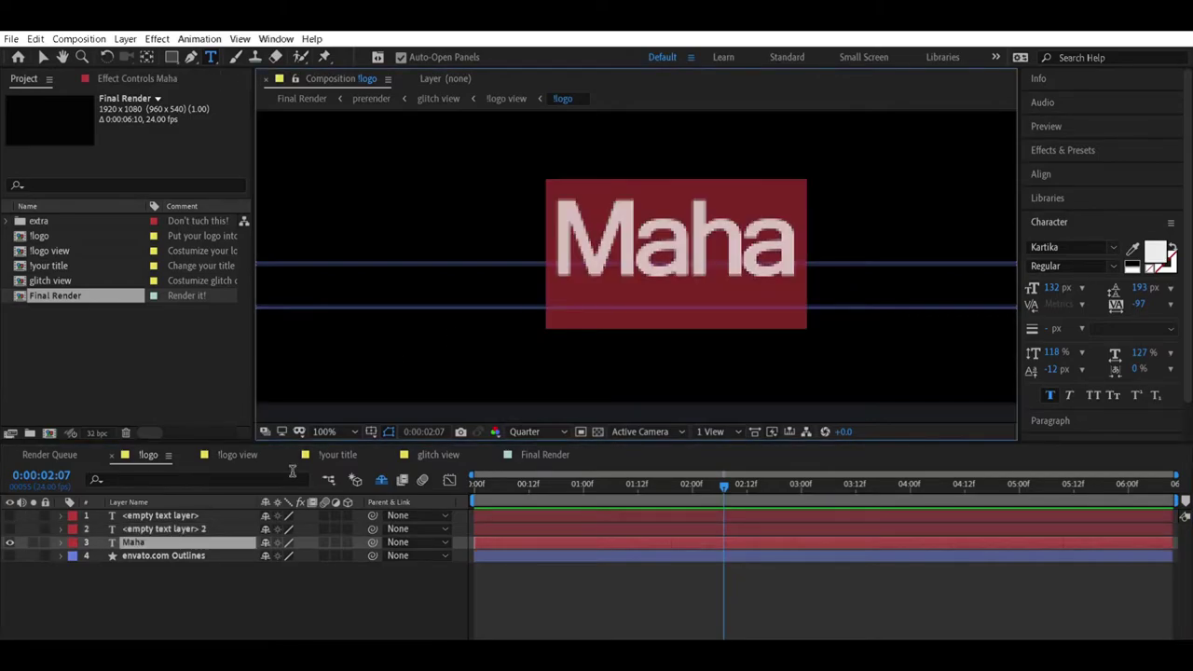
{"action": "type", "text": "MahaNjan"}
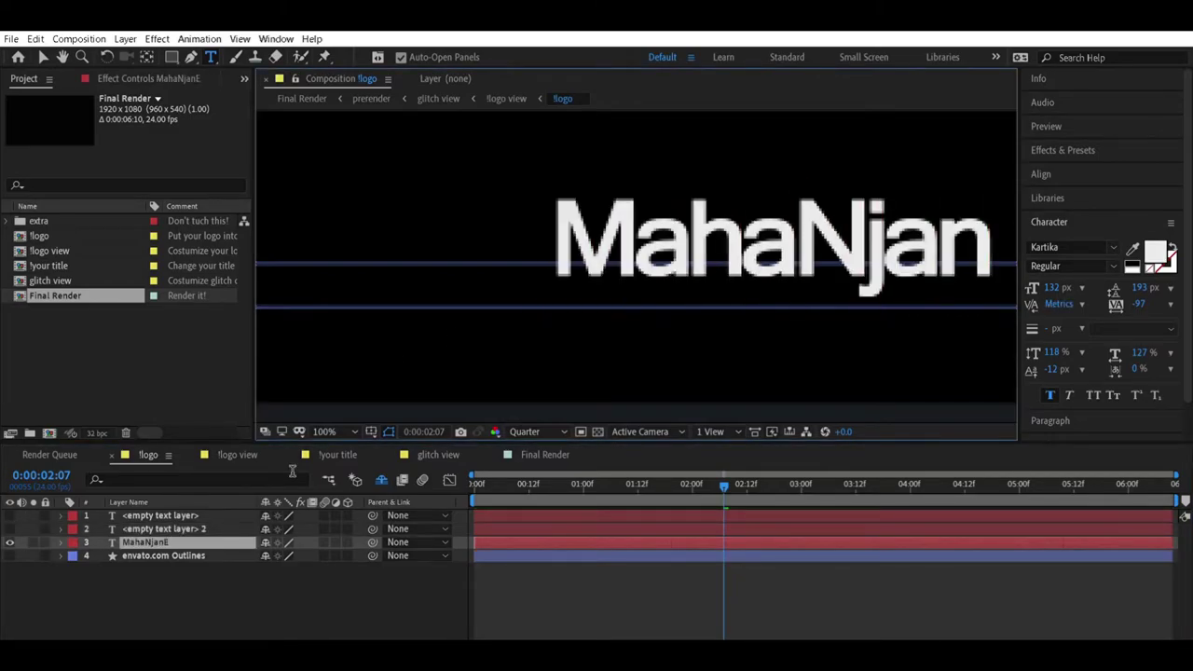
{"action": "type", "text": "E"}
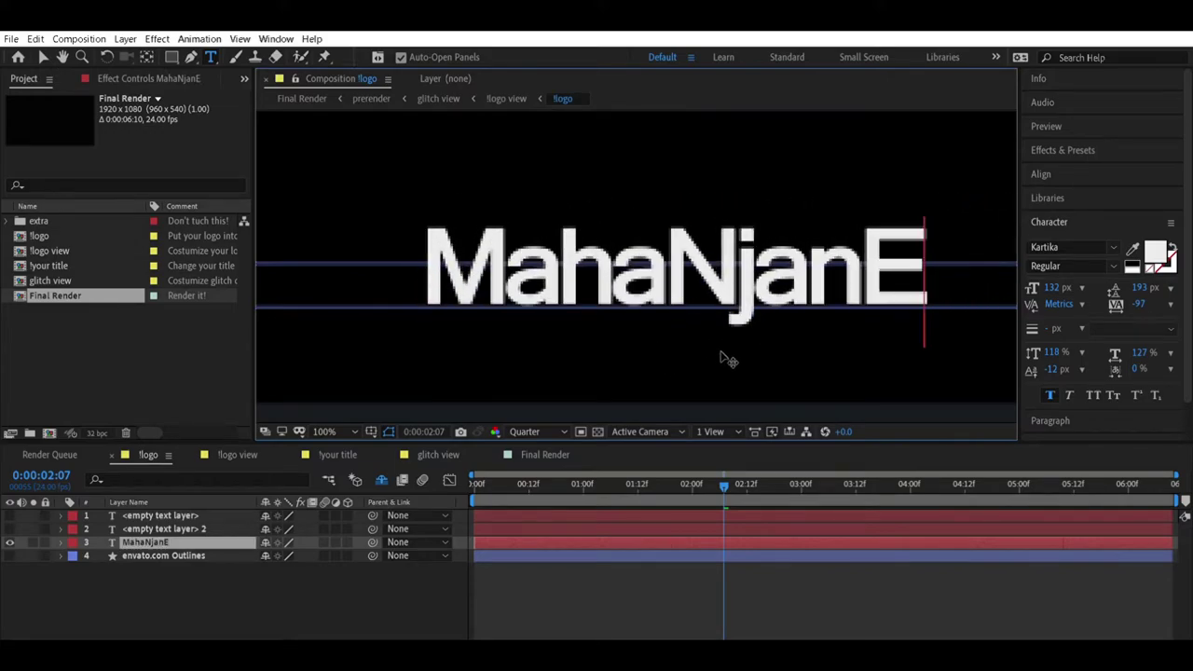
Set the MahaNjanE text in the Cyberpunk font and confirm the layer name
{"action": "key", "text": "ctrl+a"}
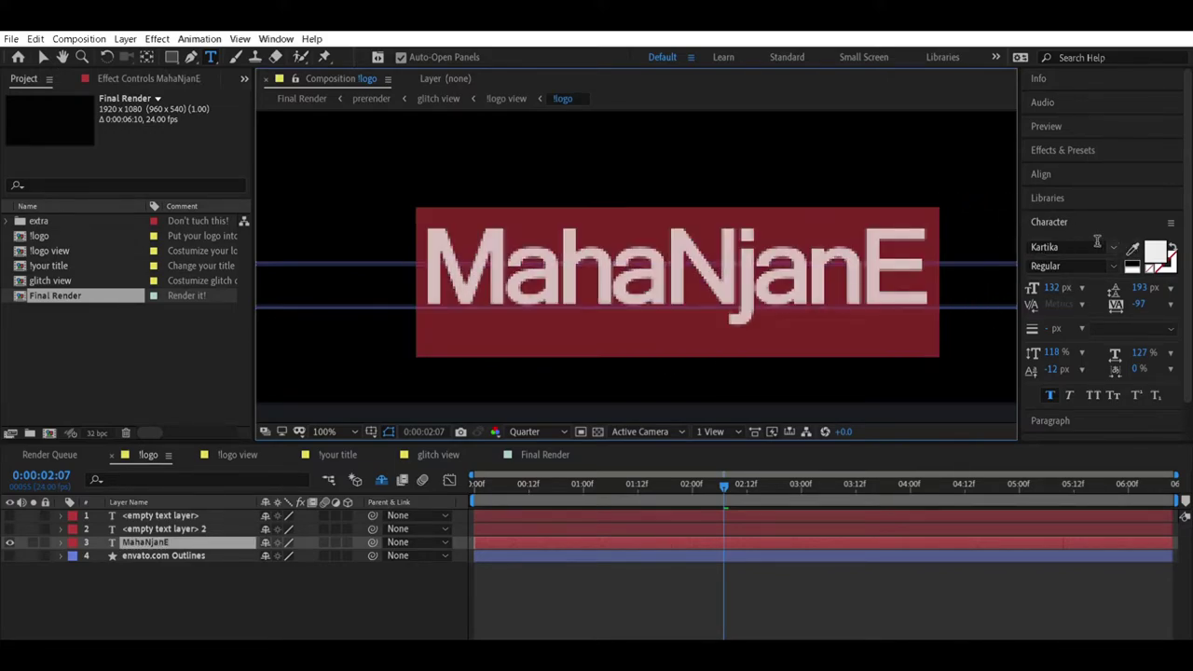
{"action": "left_click", "coordinate": [1097, 245]}
{"action": "type", "text": "Cyberpunk"}
{"action": "key", "text": "Return"}
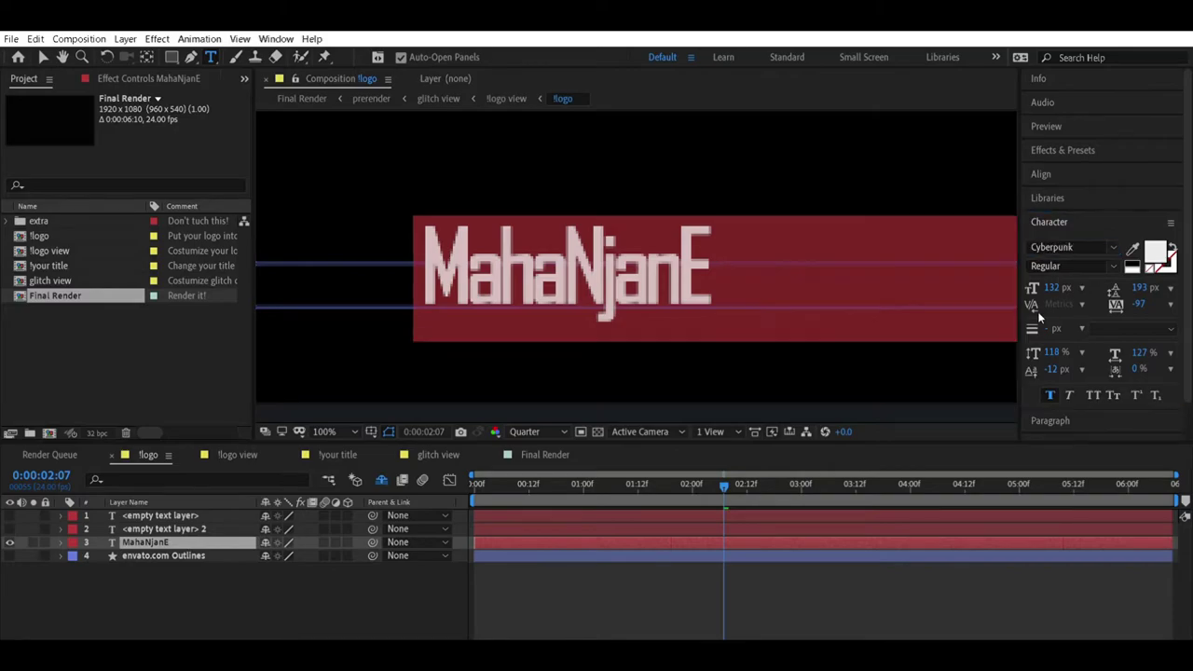
{"action": "key", "text": "KP_Enter"}
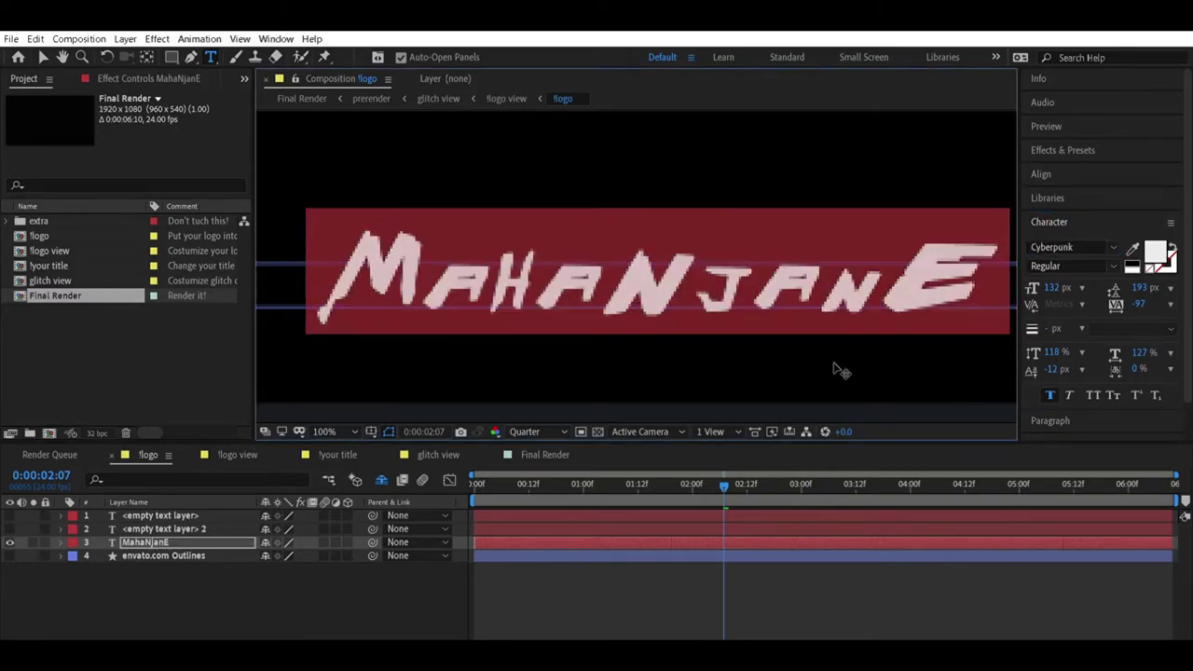
{"action": "key", "text": "Return"}
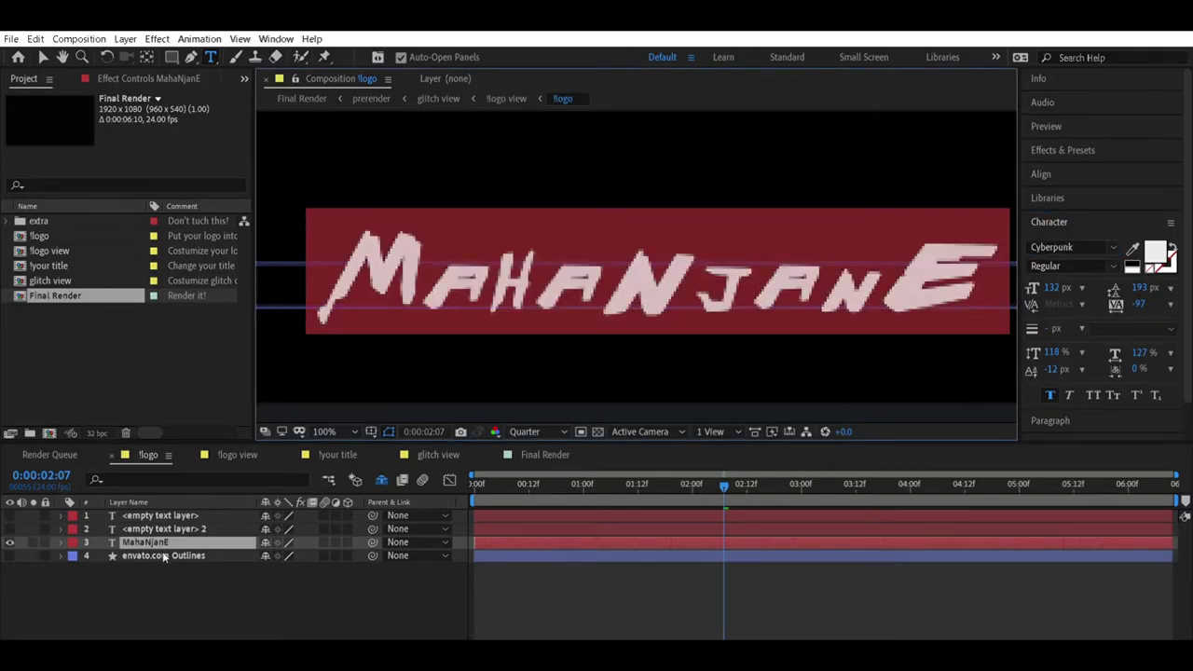
Inspect the envato.com Outlines layer, then open !logo view at quarter resolution
{"action": "left_click", "coordinate": [133, 555]}
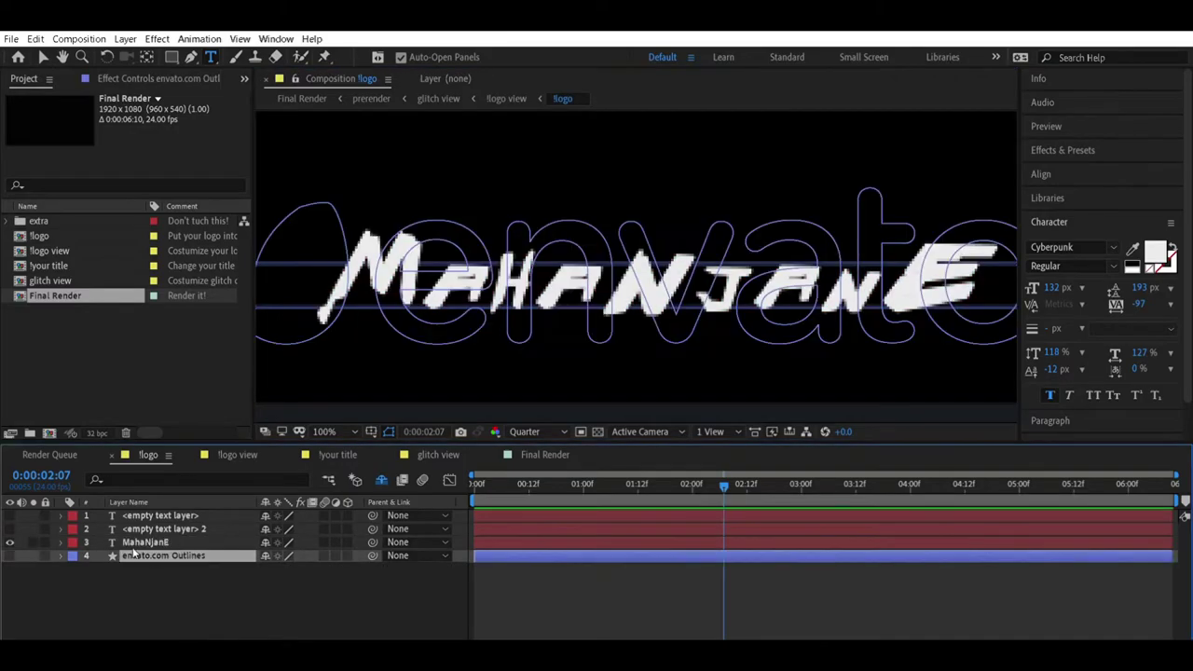
{"action": "left_click", "coordinate": [140, 78]}
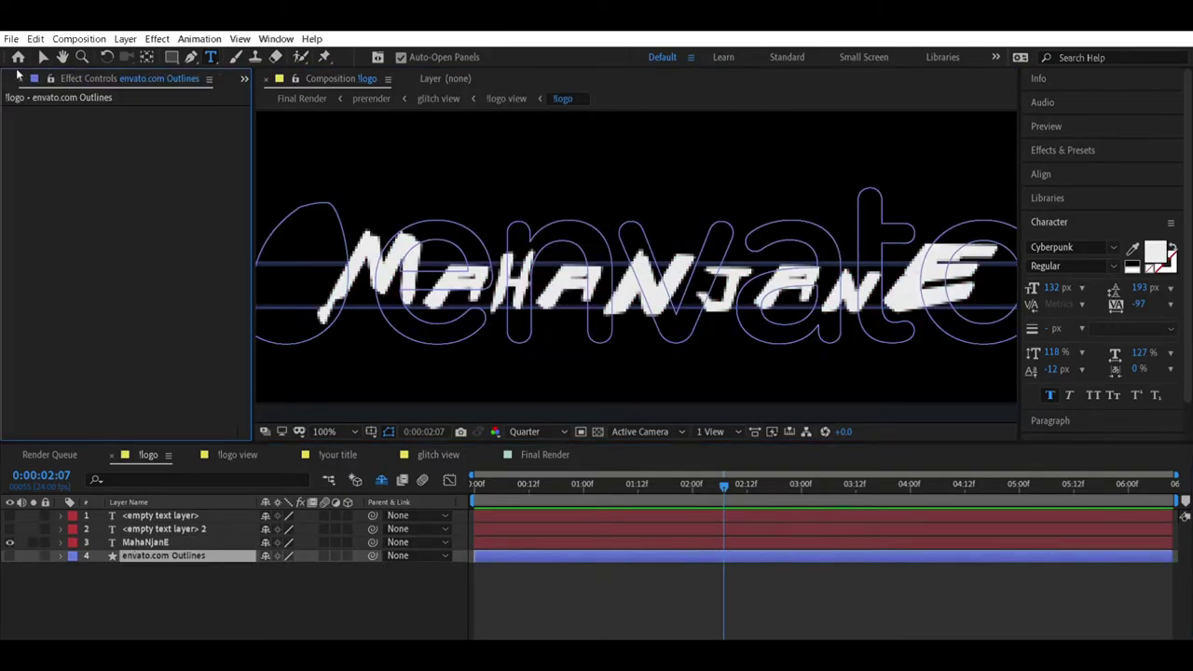
{"action": "left_click", "coordinate": [21, 78]}
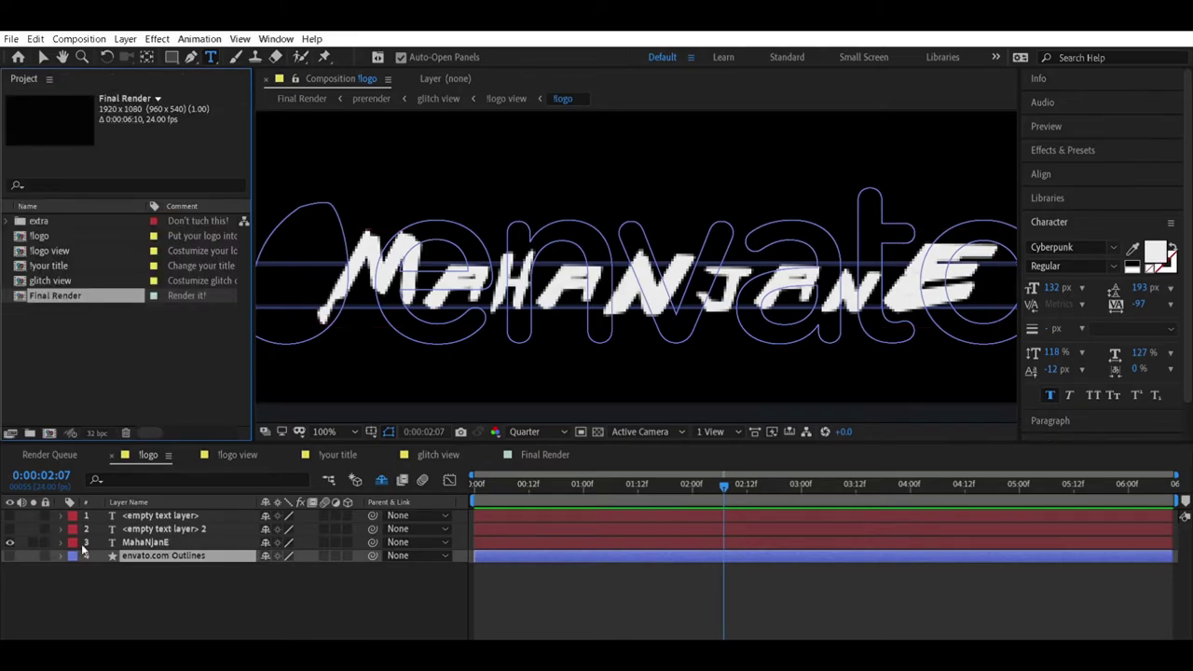
{"action": "left_click", "coordinate": [237, 455]}
{"action": "left_click", "coordinate": [552, 432]}
{"action": "left_click", "coordinate": [553, 498]}
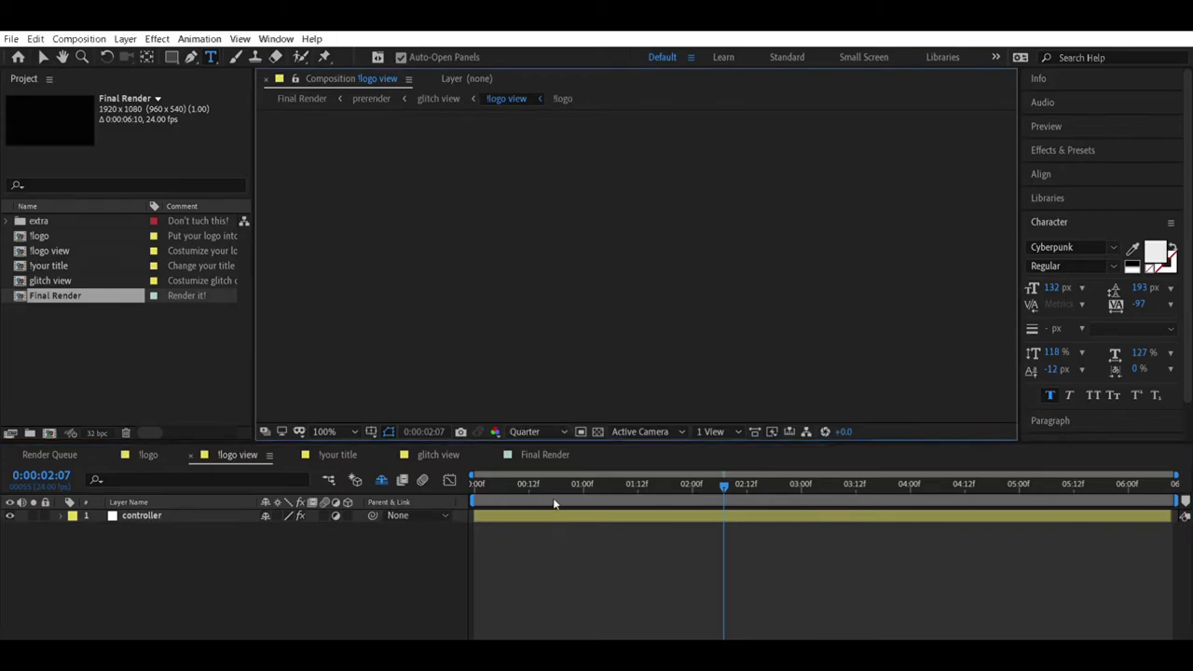
Preview the purple MahaNjanE glitch animation from the start
{"action": "mouse_move", "coordinate": [682, 479]}
{"action": "left_mouse_down"}
{"action": "mouse_move", "coordinate": [472, 486]}
{"action": "mouse_move", "coordinate": [447, 499]}
{"action": "left_mouse_up"}
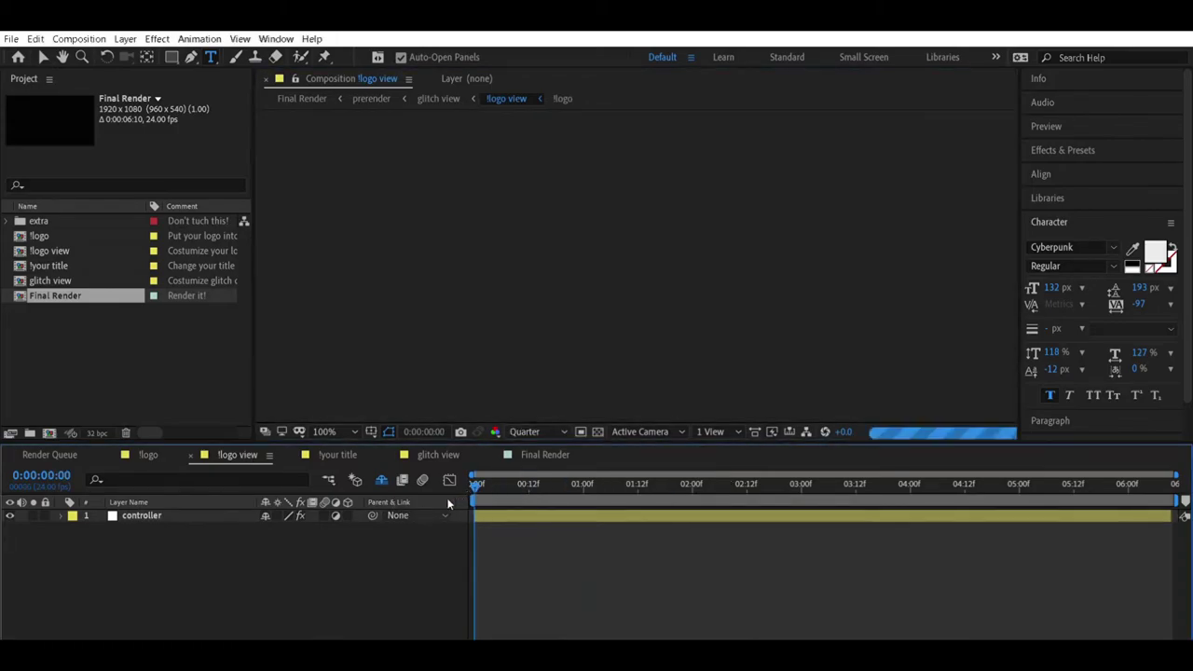
{"action": "key", "text": "space"}
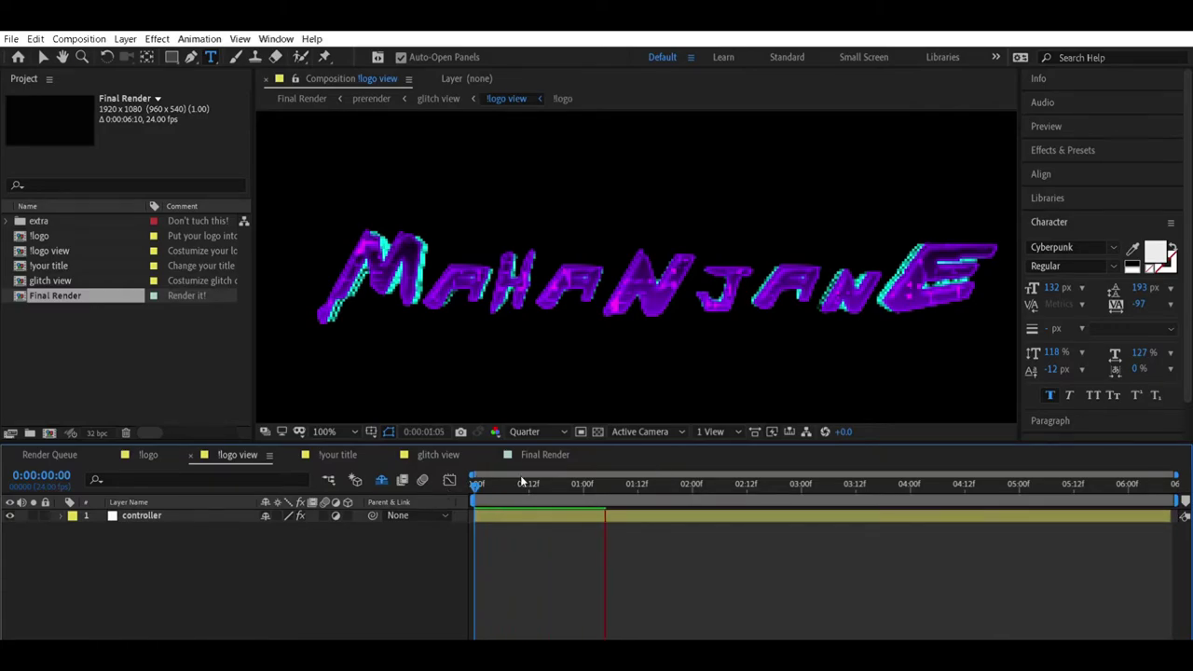
{"action": "key", "text": "space"}
Scrub the glitch animation, return to its first frame, and select the controller layer
{"action": "double_click", "coordinate": [233, 516]}
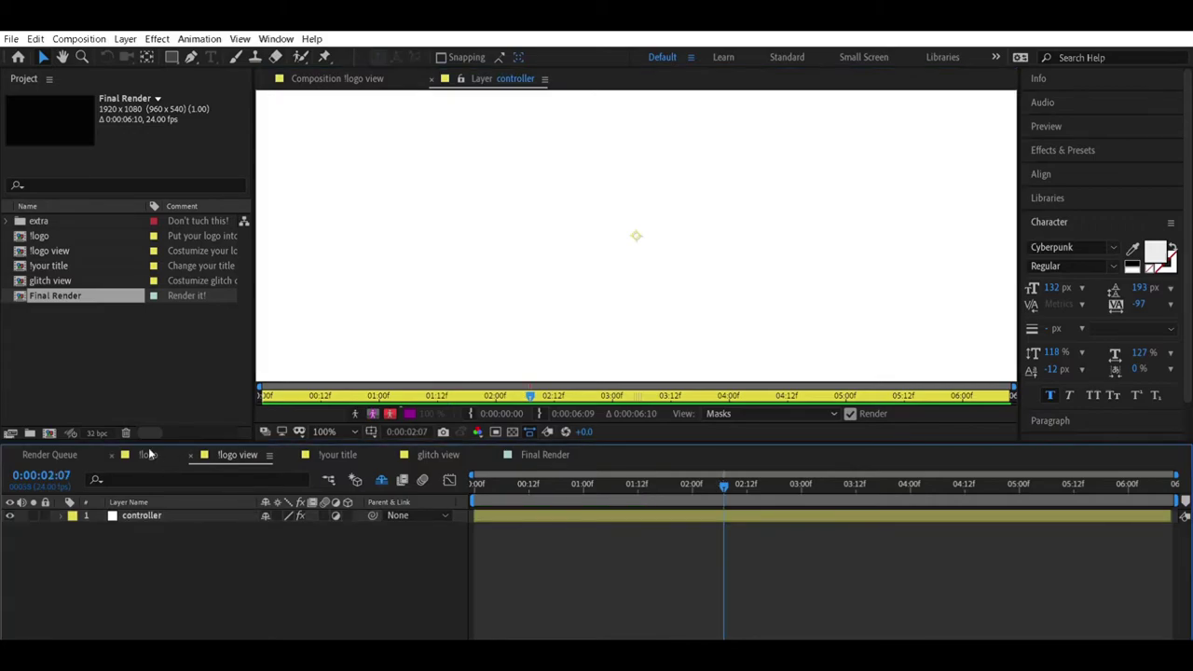
{"action": "left_click", "coordinate": [149, 455]}
{"action": "left_click", "coordinate": [233, 453]}
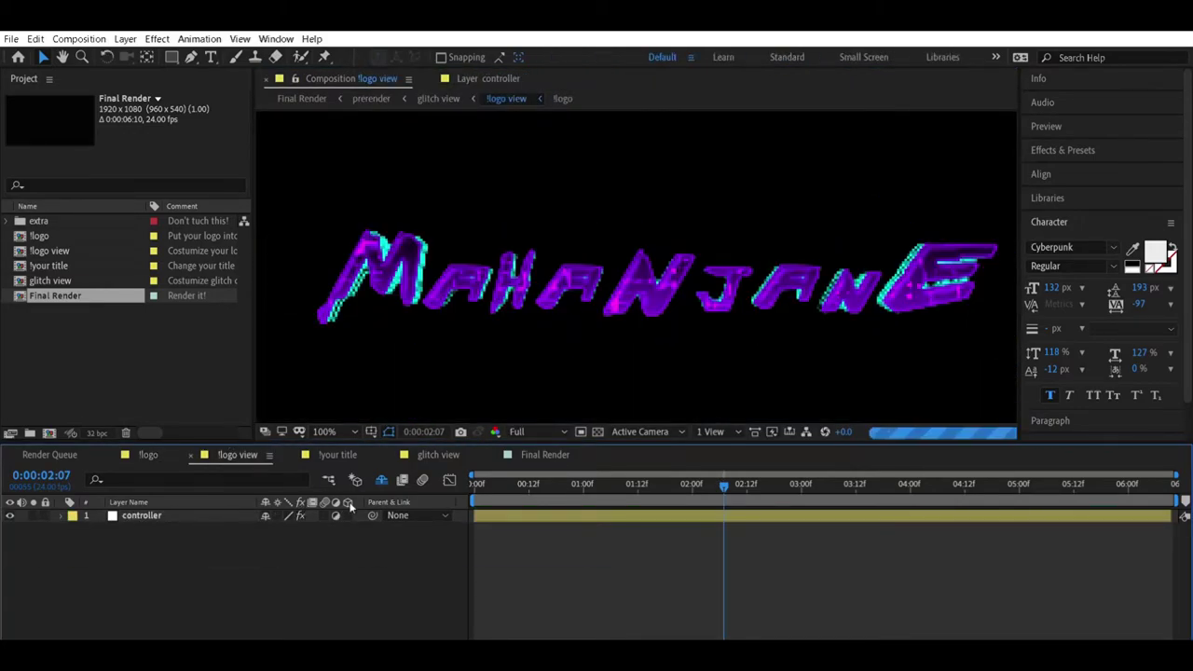
{"action": "left_click", "coordinate": [221, 513]}
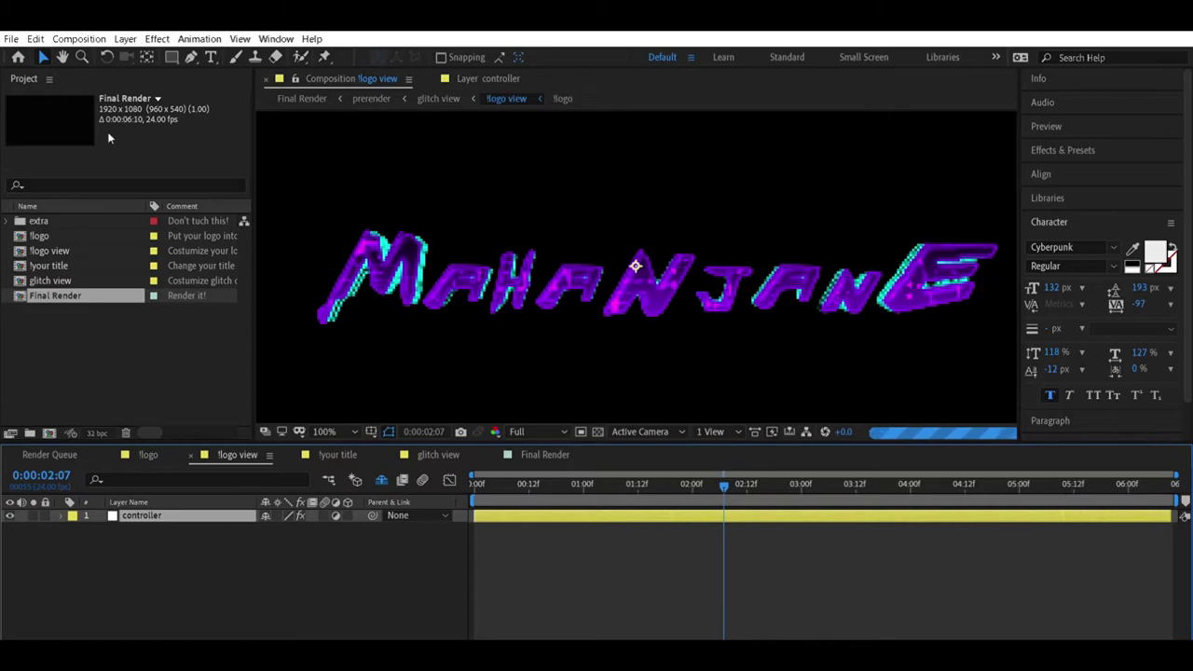
{"action": "left_click", "coordinate": [282, 501]}
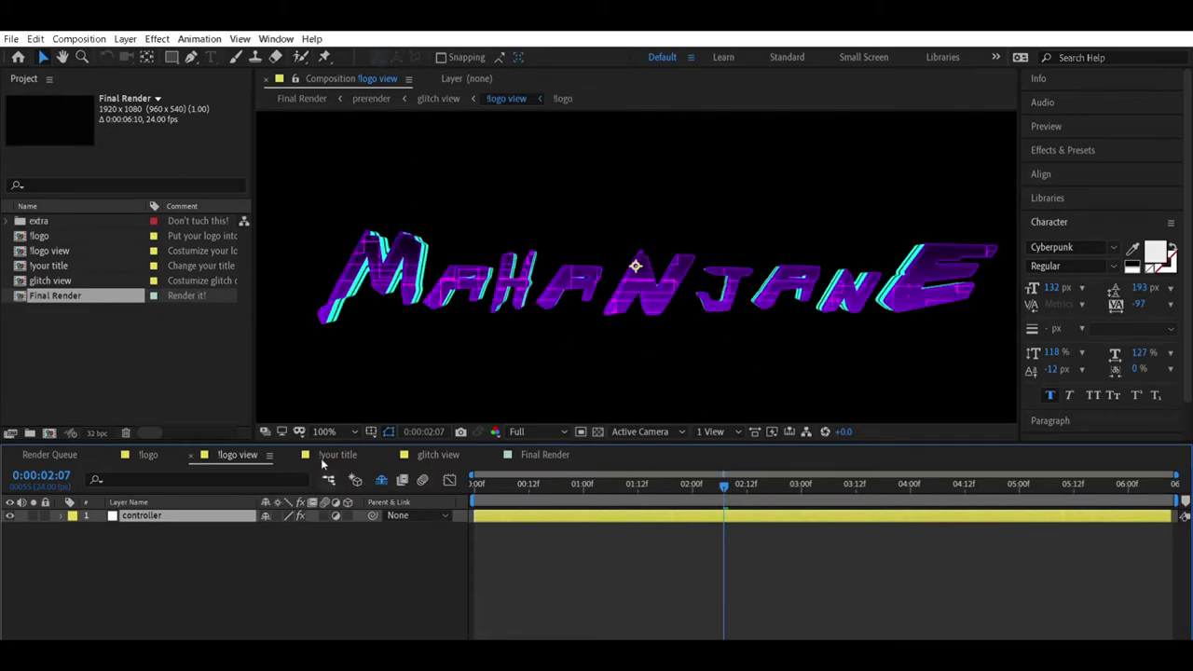
{"action": "left_click_drag", "start_coordinate": [764, 482], "coordinate": [476, 483]}
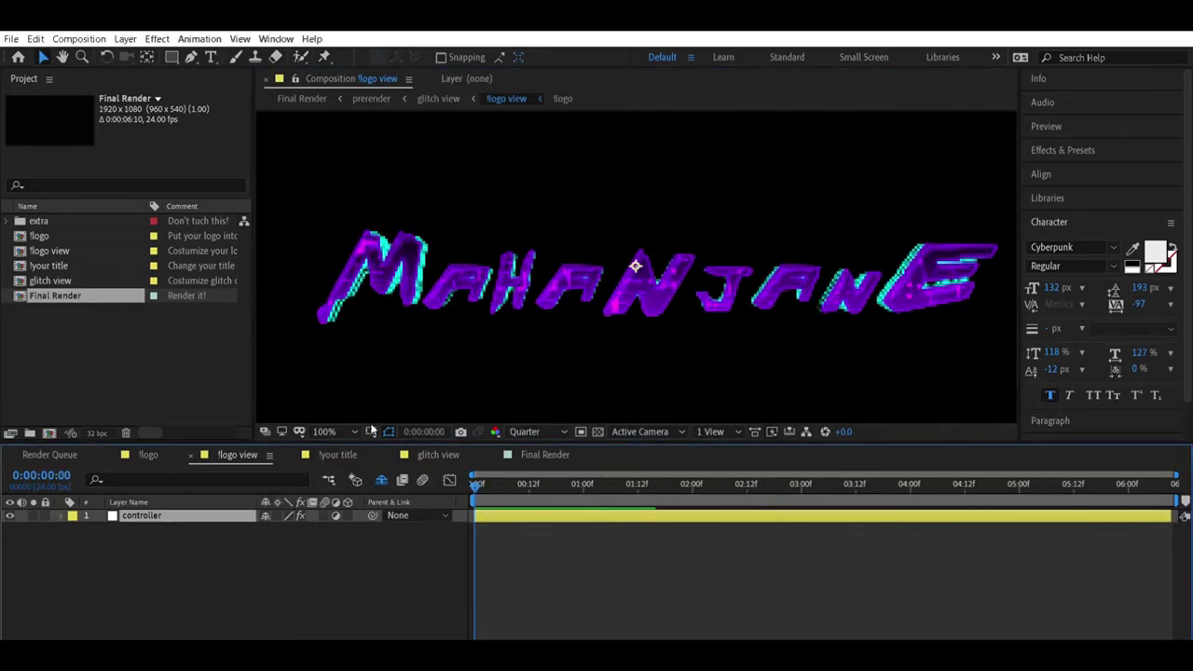
{"action": "left_click", "coordinate": [135, 250]}
{"action": "left_click", "coordinate": [241, 515]}
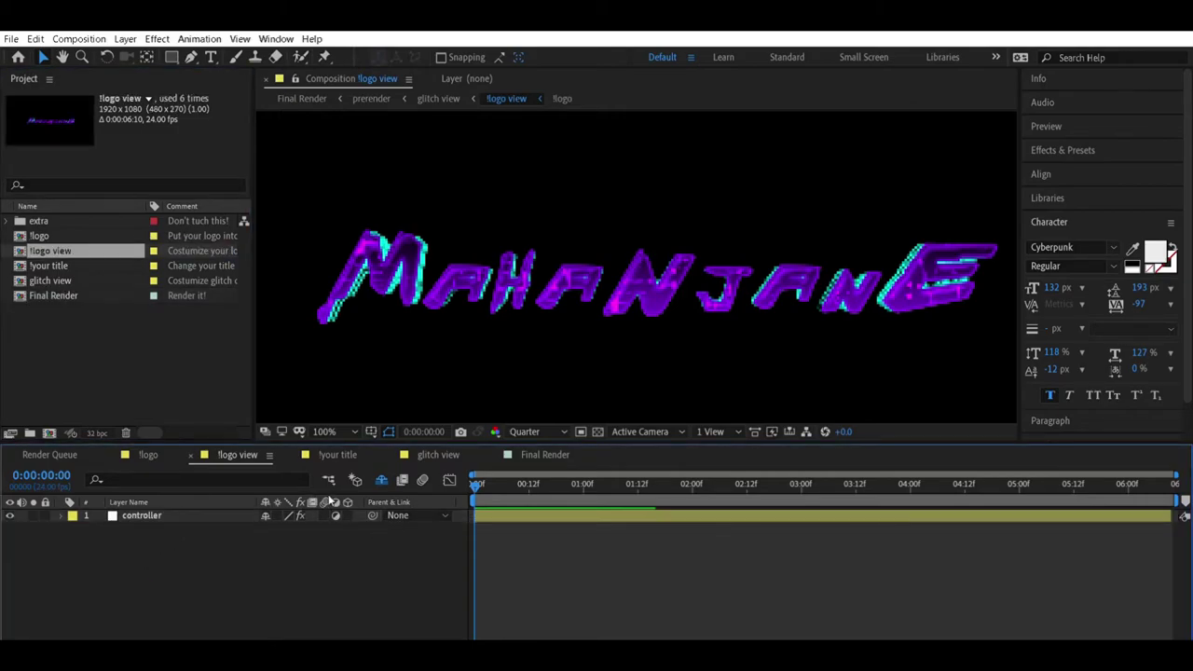
Replace the yourwebsite.com title text in !your title with 'Vlogger'
{"action": "left_click", "coordinate": [336, 453]}
{"action": "left_click", "coordinate": [192, 512]}
{"action": "key", "text": "ctrl+t"}
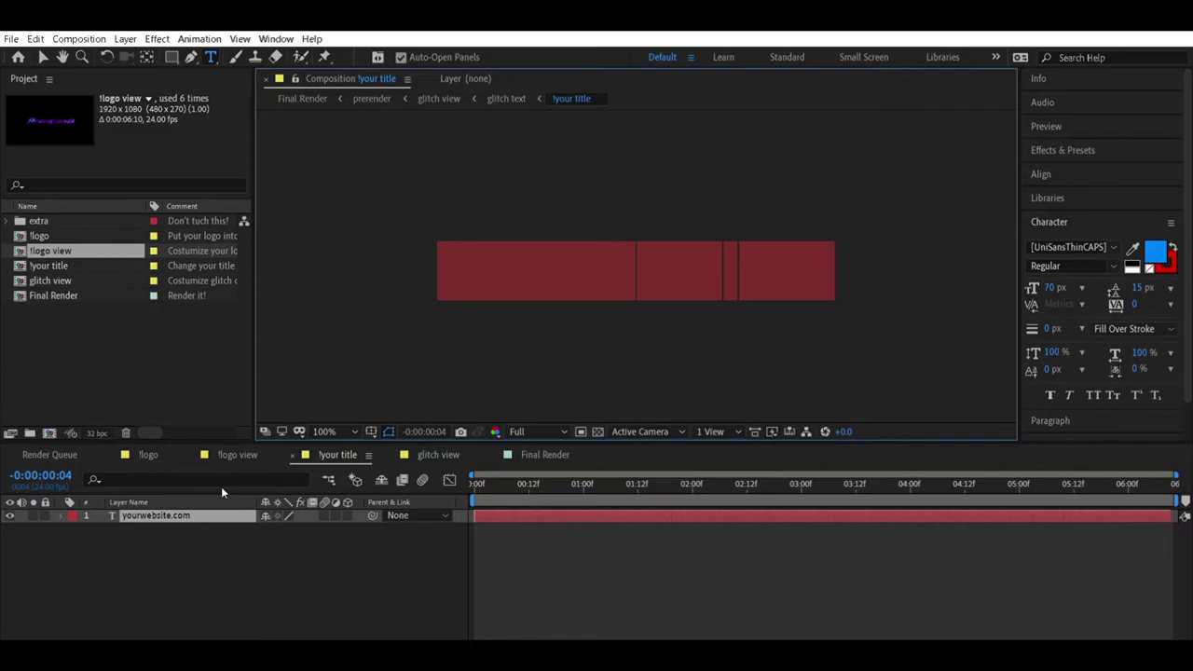
{"action": "type", "text": "Vlogger"}
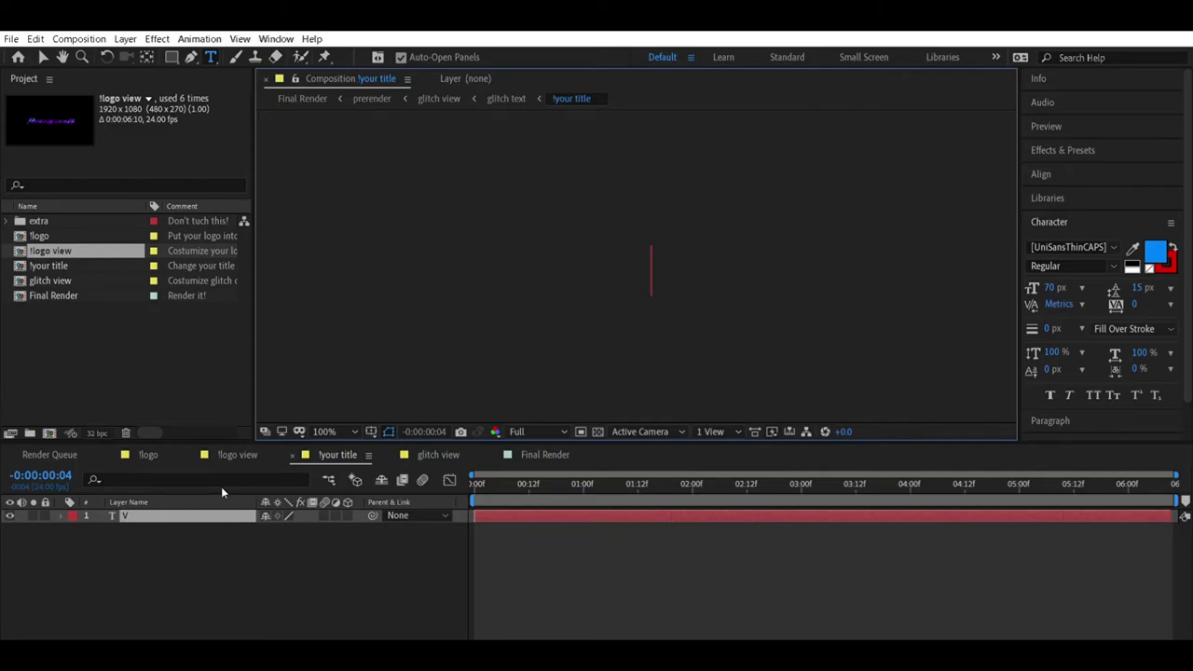
Attempt a font name change, then preview the title animation
{"action": "left_click", "coordinate": [1100, 244]}
{"action": "type", "text": "v"}
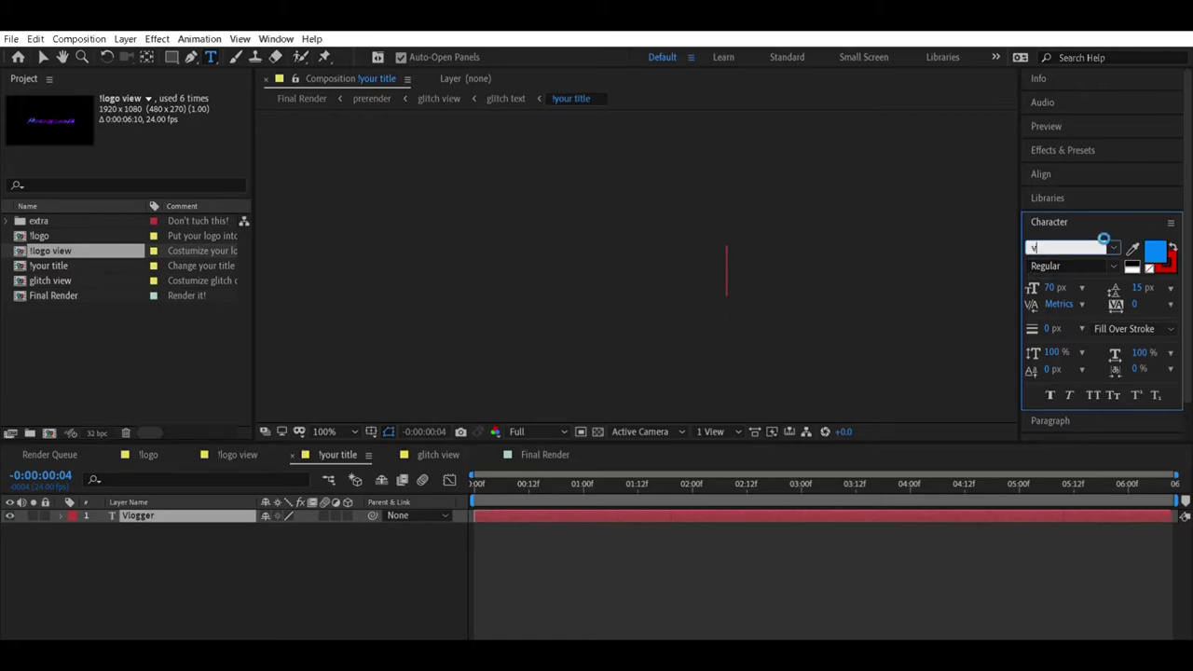
{"action": "key", "text": "Return"}
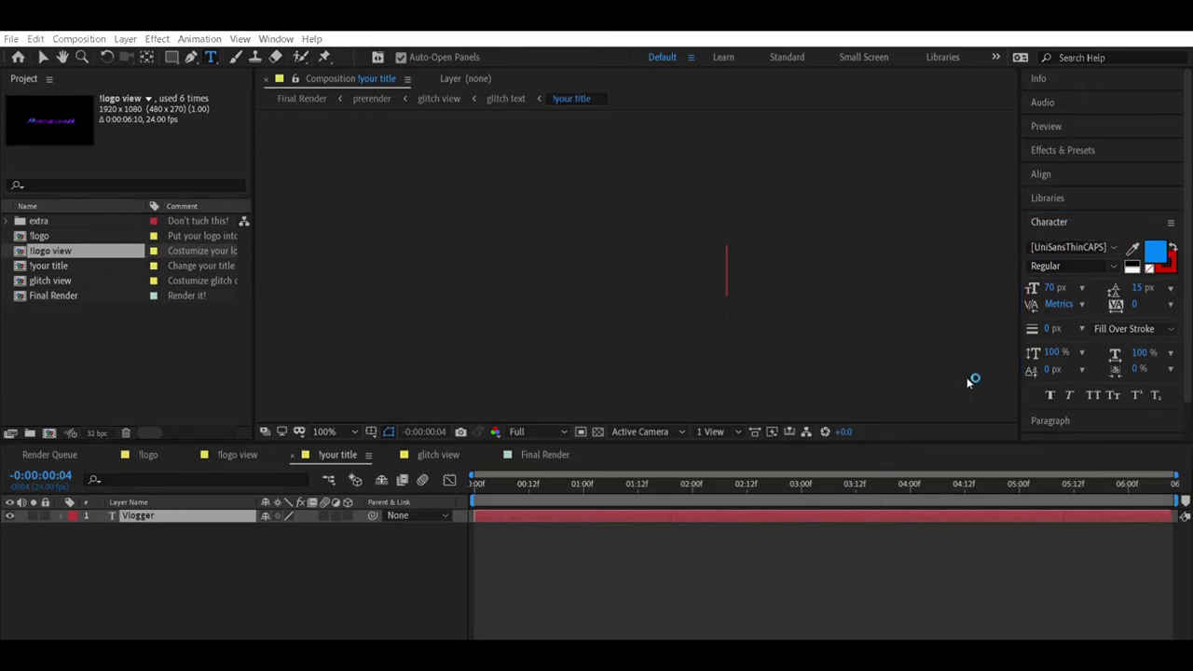
{"action": "left_click", "coordinate": [1074, 250]}
{"action": "type", "text": "cy"}
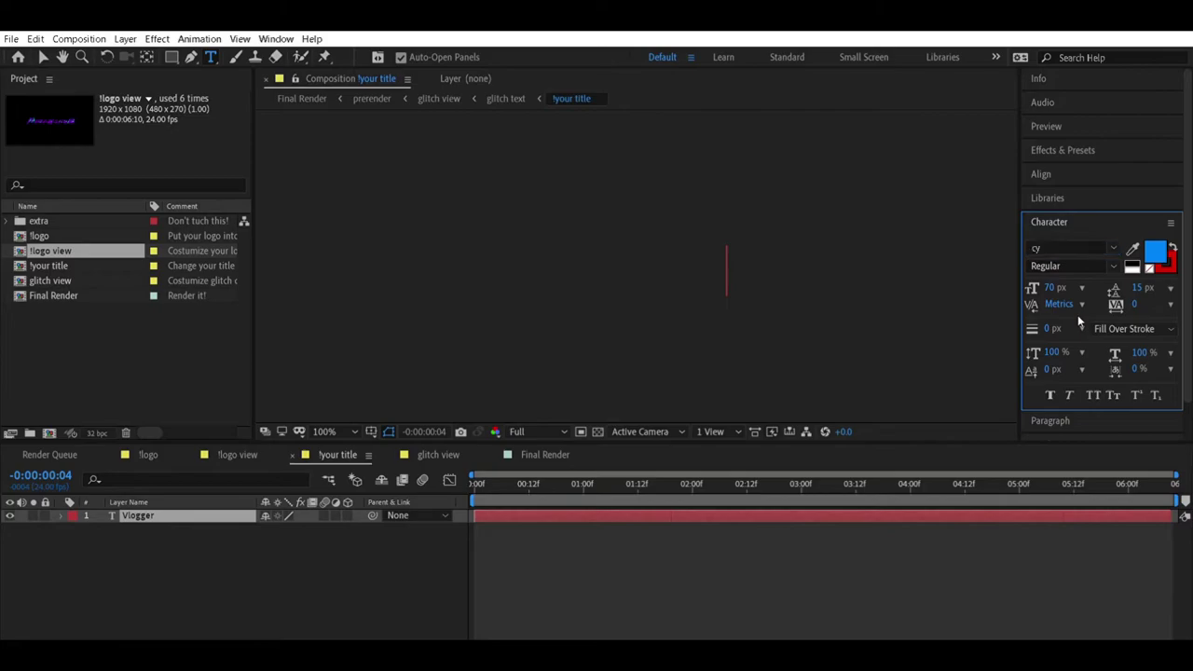
{"action": "key", "text": "Escape"}
{"action": "key", "text": "space"}
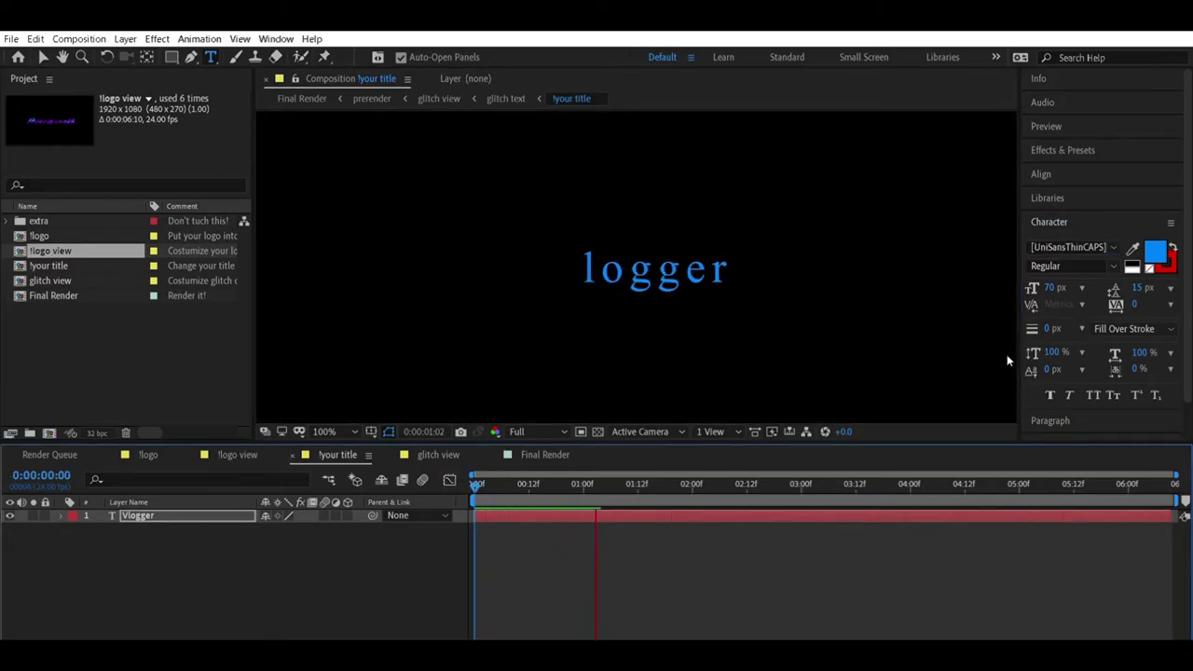
{"action": "left_click", "coordinate": [745, 270]}
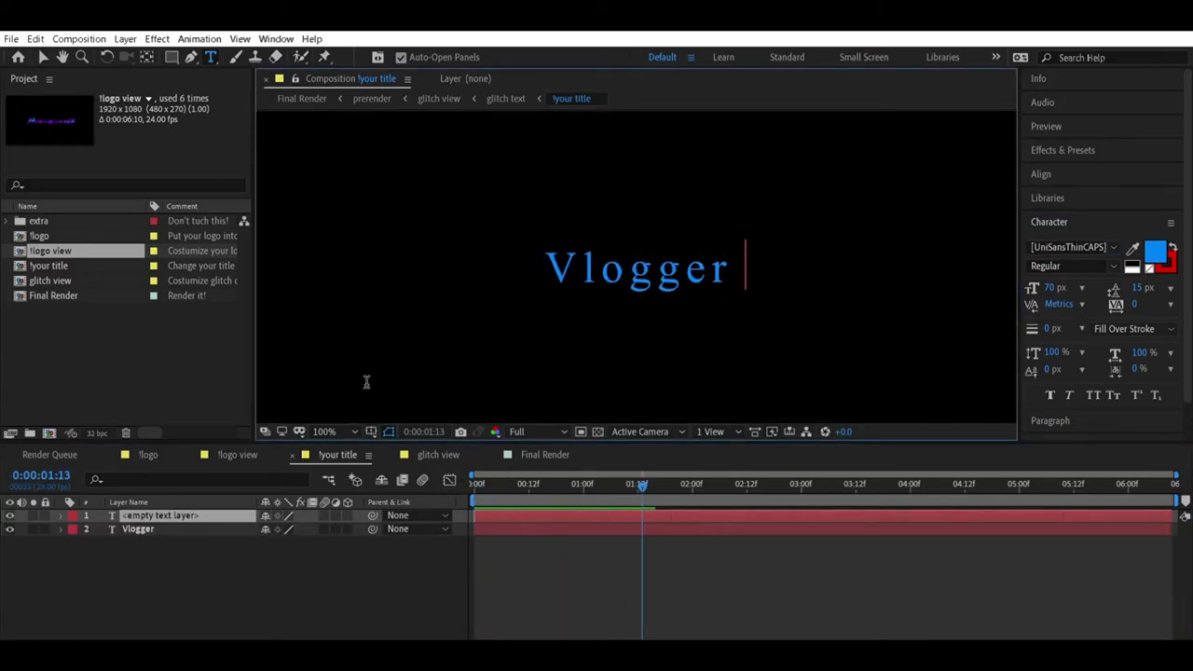
Set the Vlogger text in the Cyberpunk font
{"action": "double_click", "coordinate": [138, 529]}
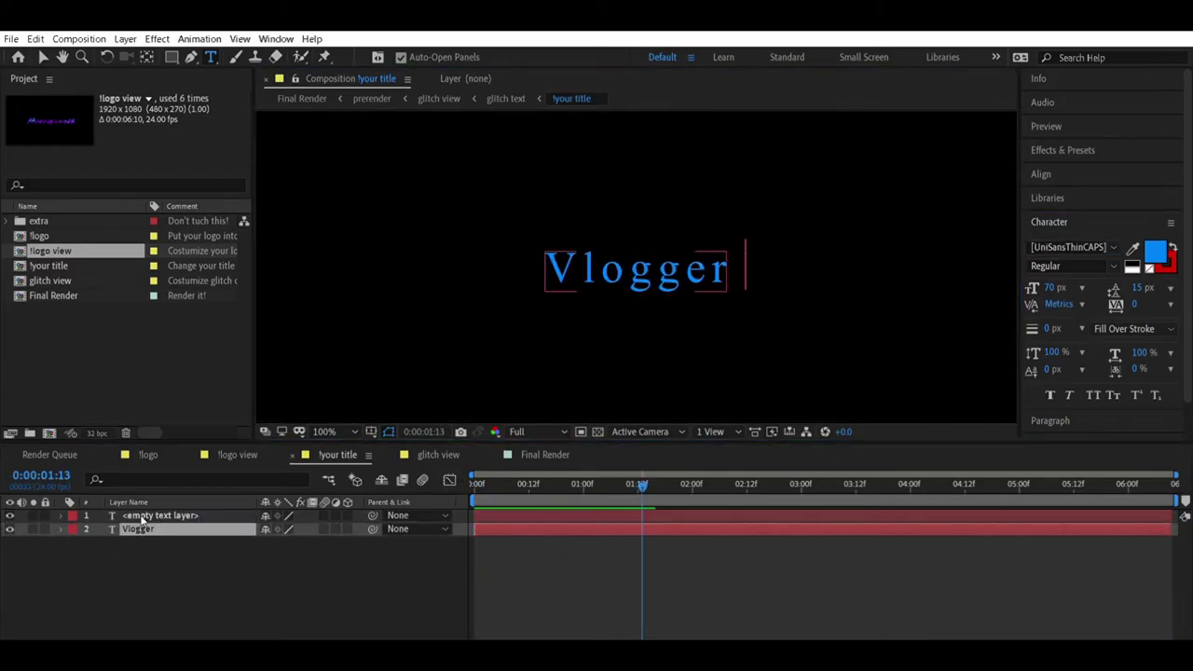
{"action": "left_click", "coordinate": [1116, 245]}
{"action": "type", "text": "cy"}
{"action": "key", "text": "Return"}
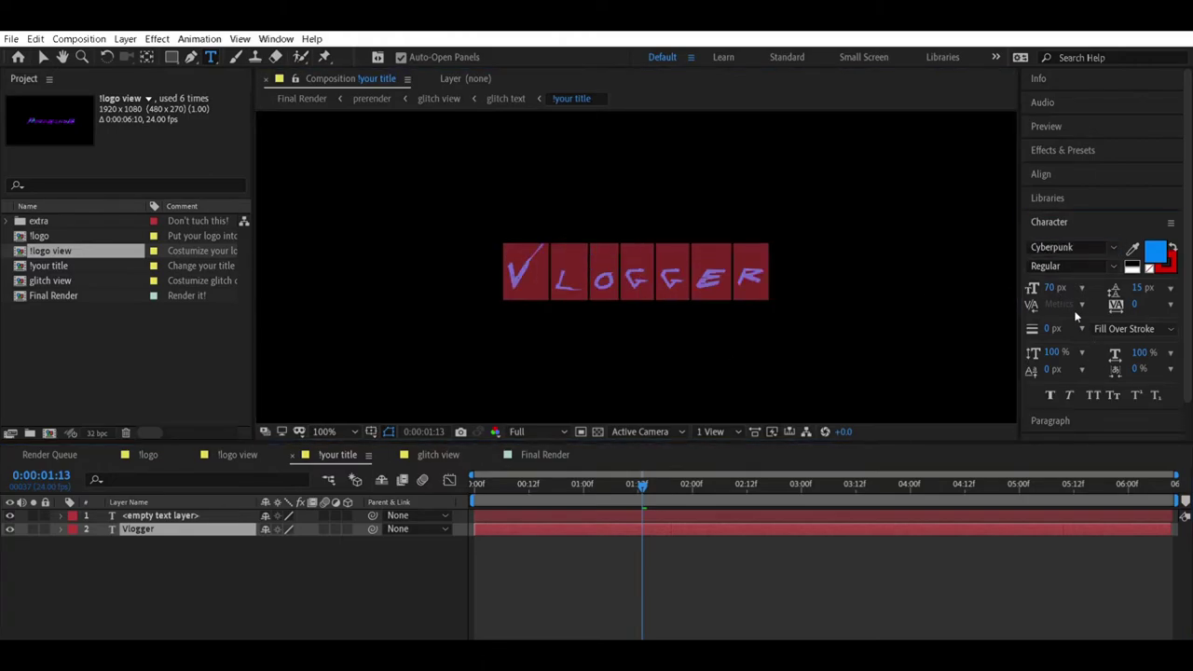
Make the MahaNjanE logo yellow via the controller layer's Color Control effect
{"action": "left_click", "coordinate": [429, 454]}
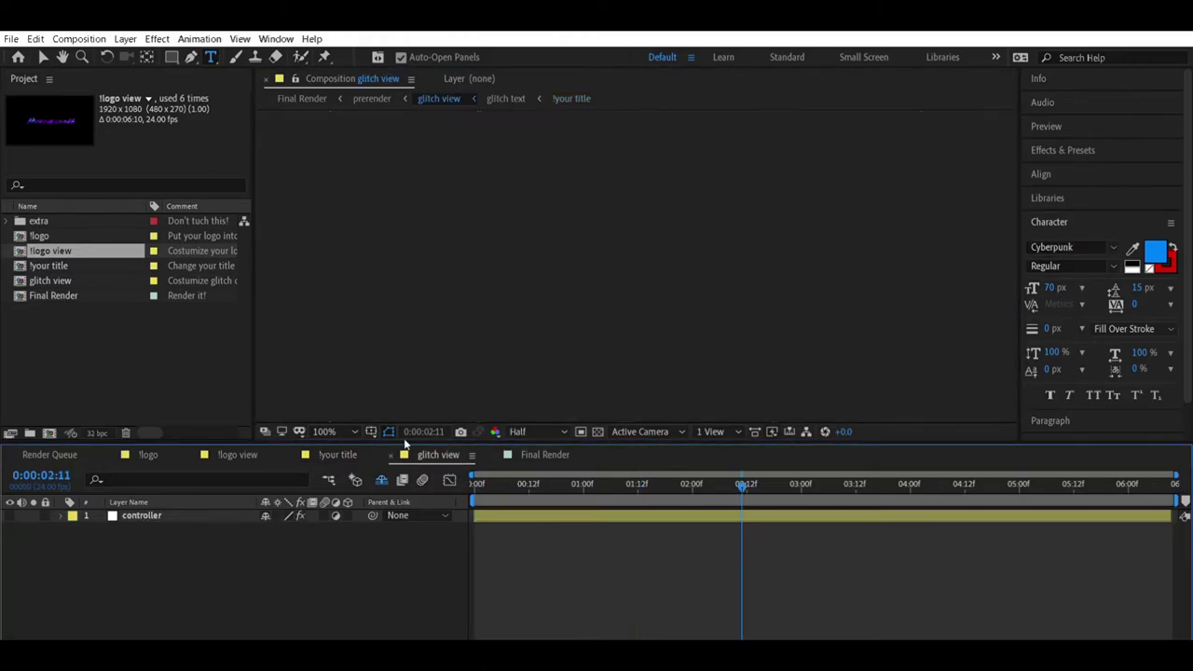
{"action": "left_click", "coordinate": [245, 454]}
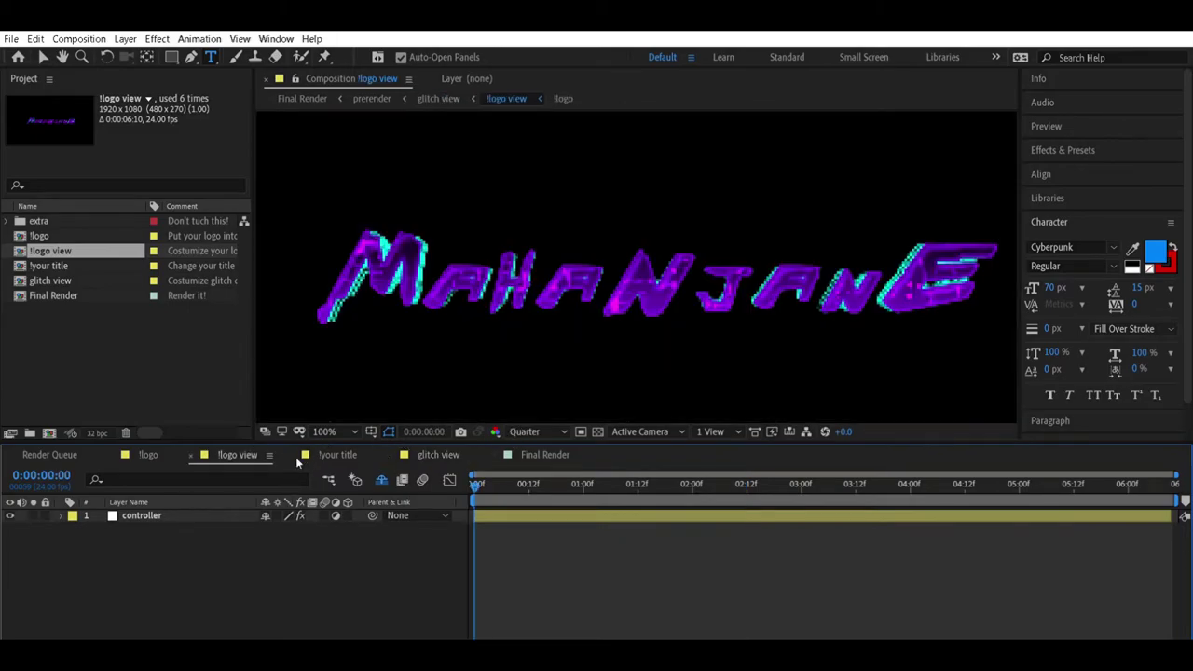
{"action": "left_click", "coordinate": [63, 514]}
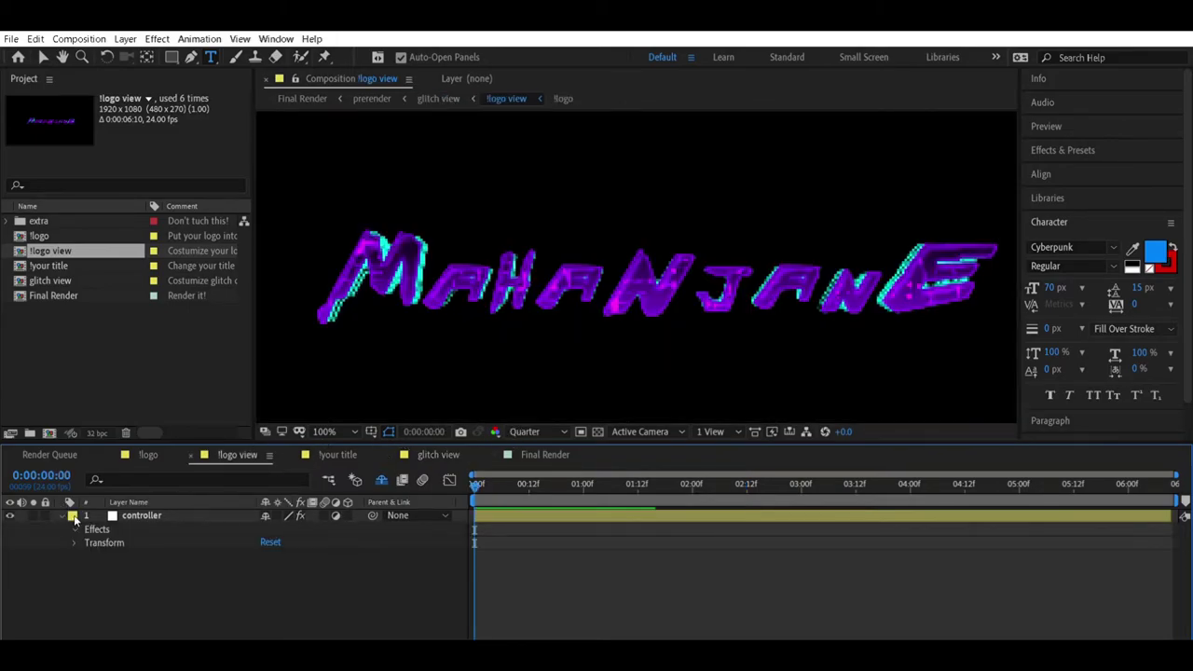
{"action": "left_click", "coordinate": [75, 528]}
{"action": "left_click", "coordinate": [128, 538]}
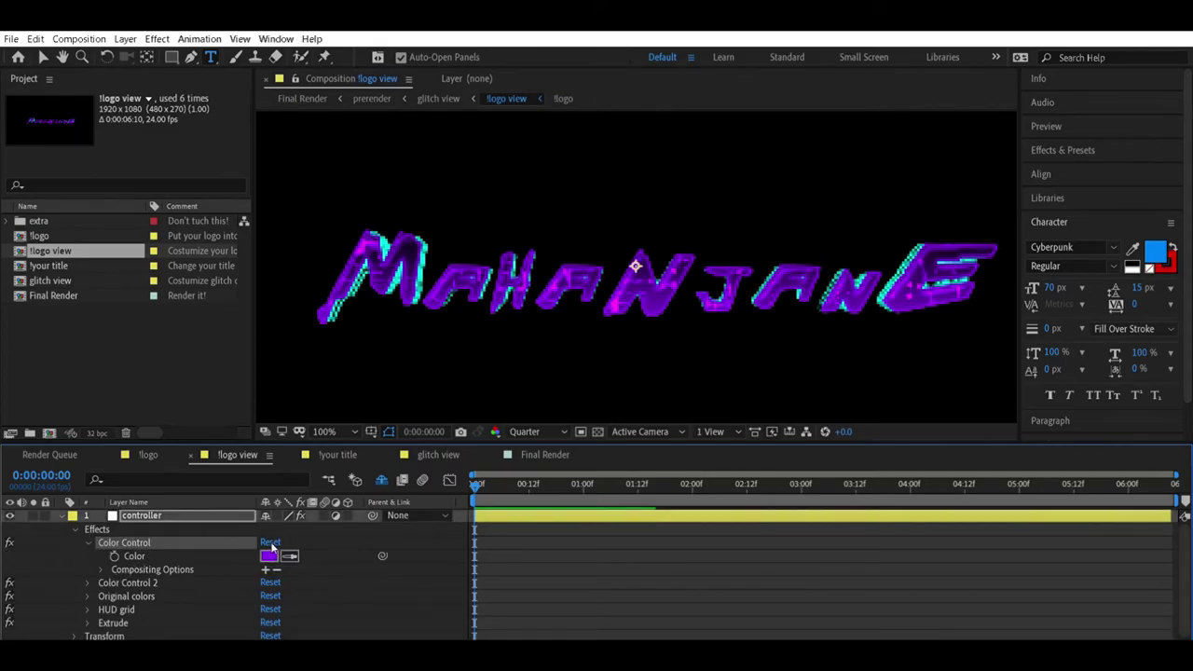
{"action": "left_click", "coordinate": [269, 556]}
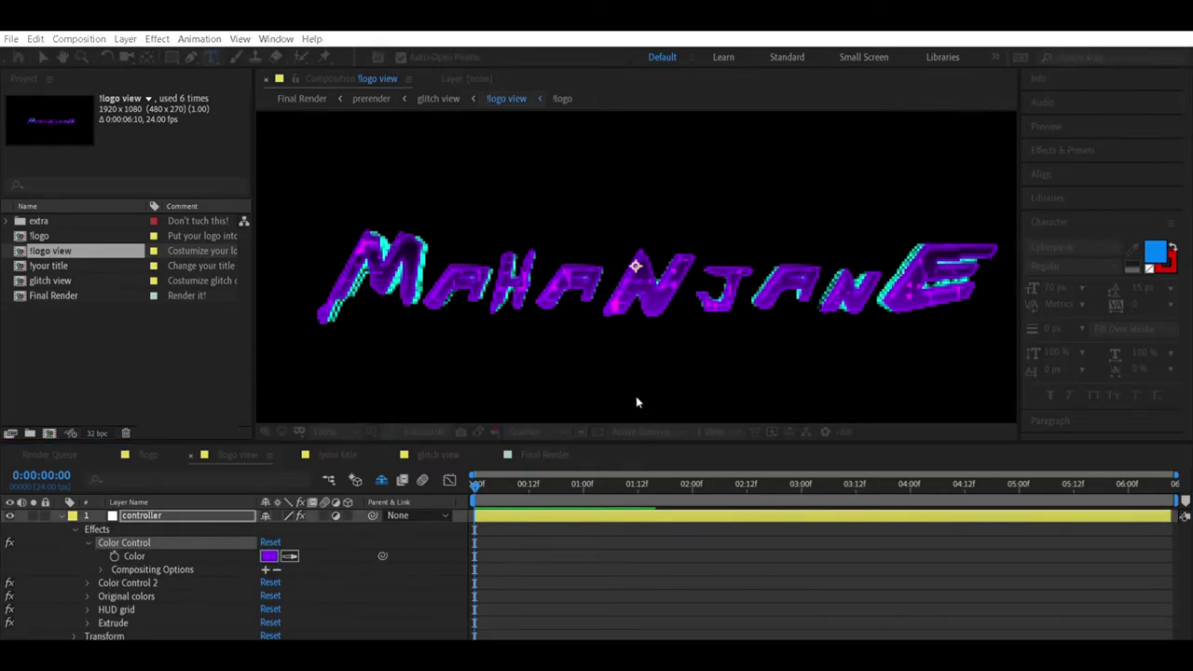
{"action": "key", "text": "Return"}
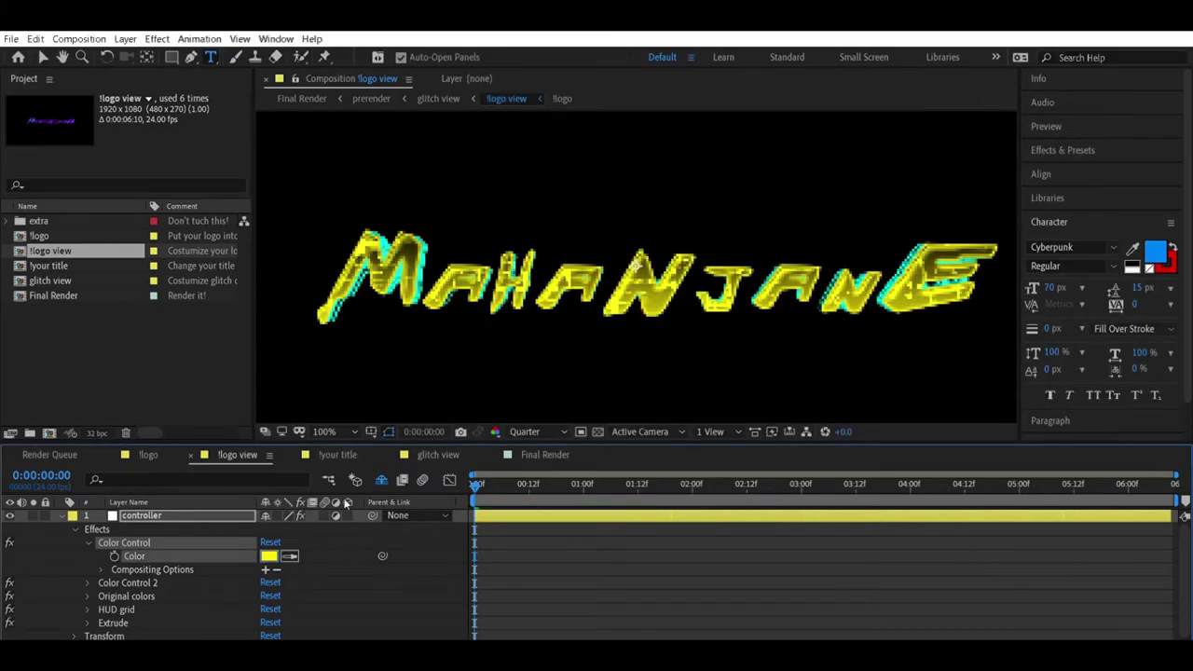
{"action": "left_click", "coordinate": [337, 454]}
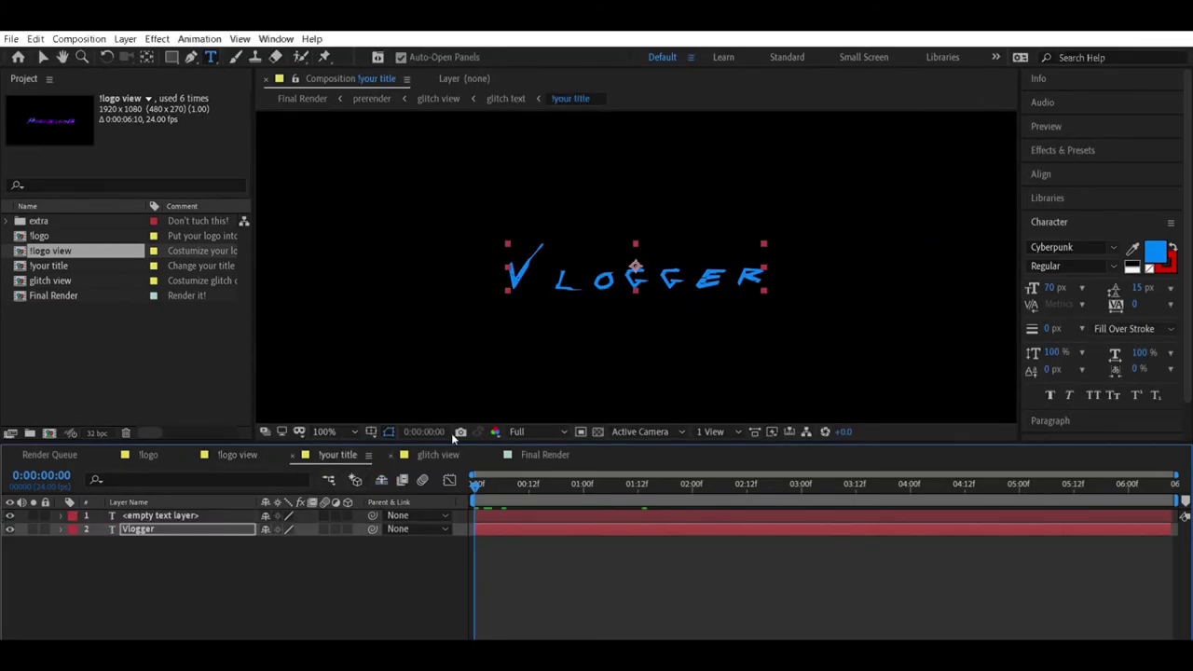
Play the glitch view animation from its first frame, replaying it once more
{"action": "left_click", "coordinate": [418, 452]}
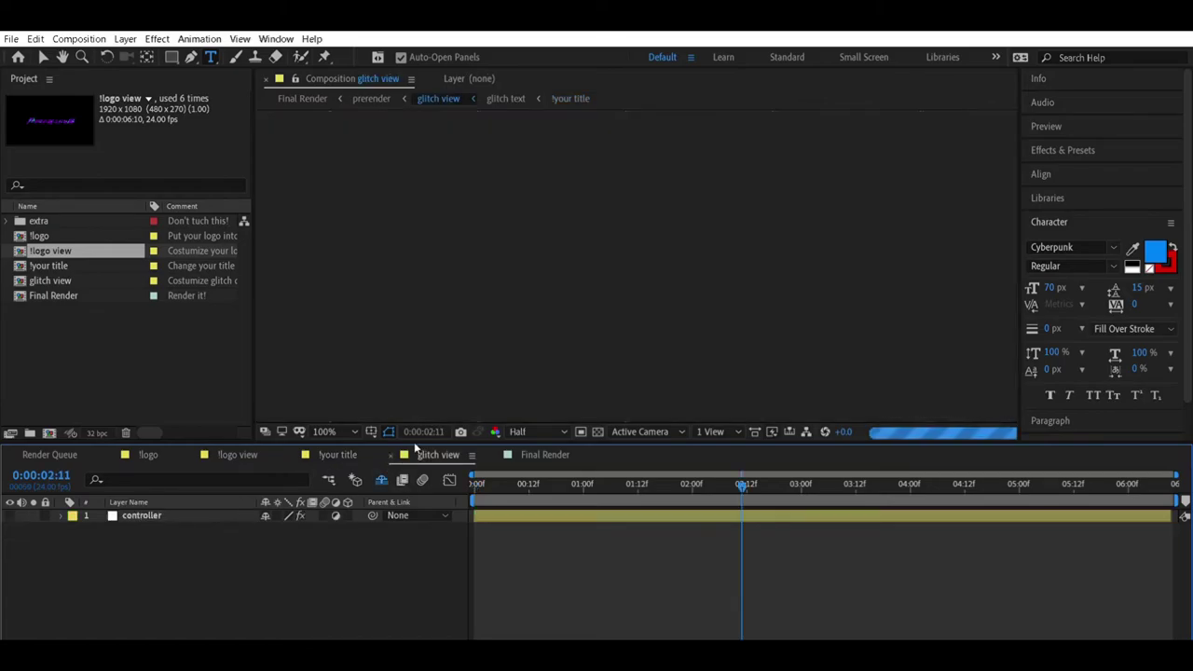
{"action": "left_click", "coordinate": [477, 482]}
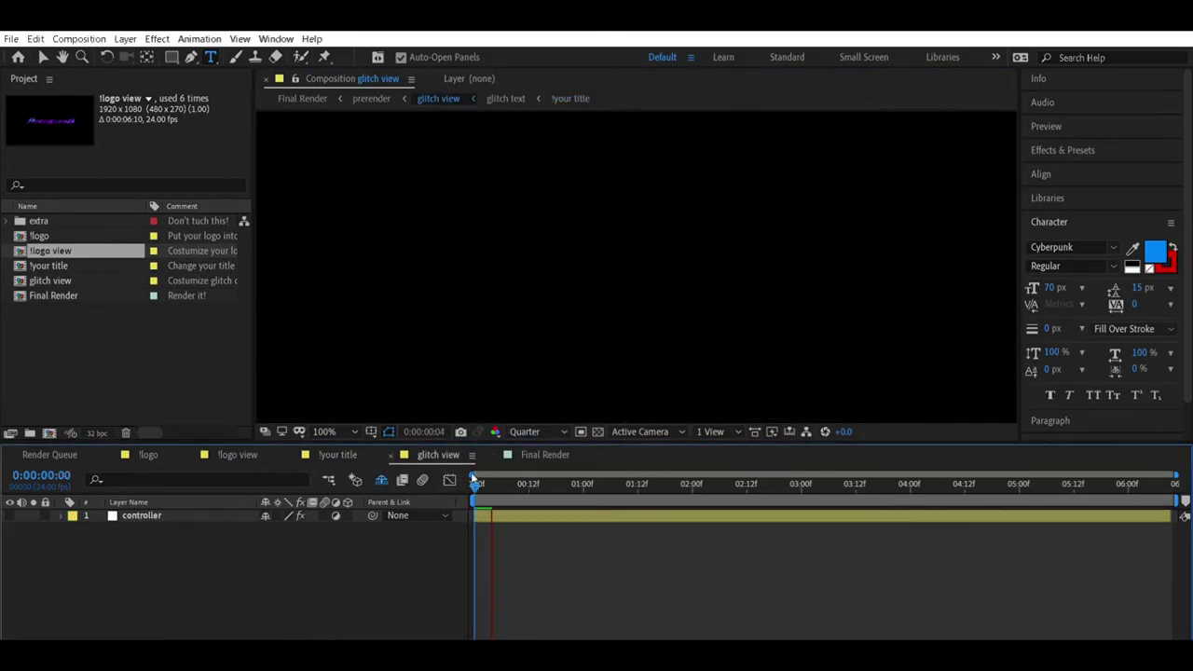
{"action": "left_click", "coordinate": [472, 480]}
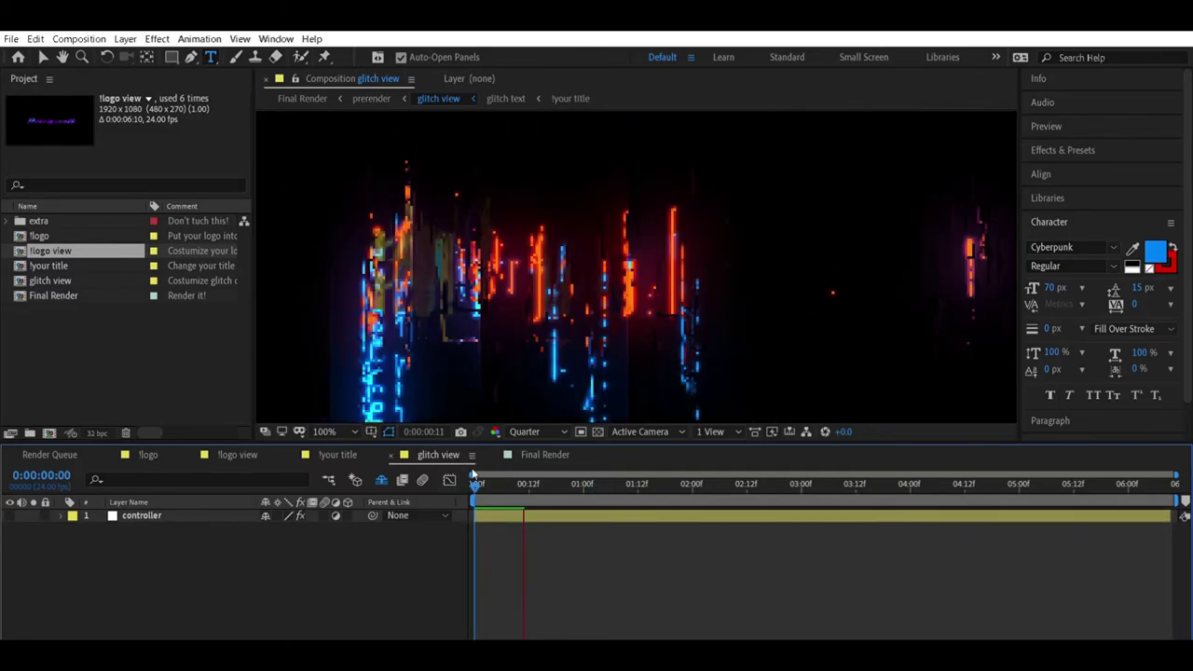
{"action": "left_click", "coordinate": [473, 480]}
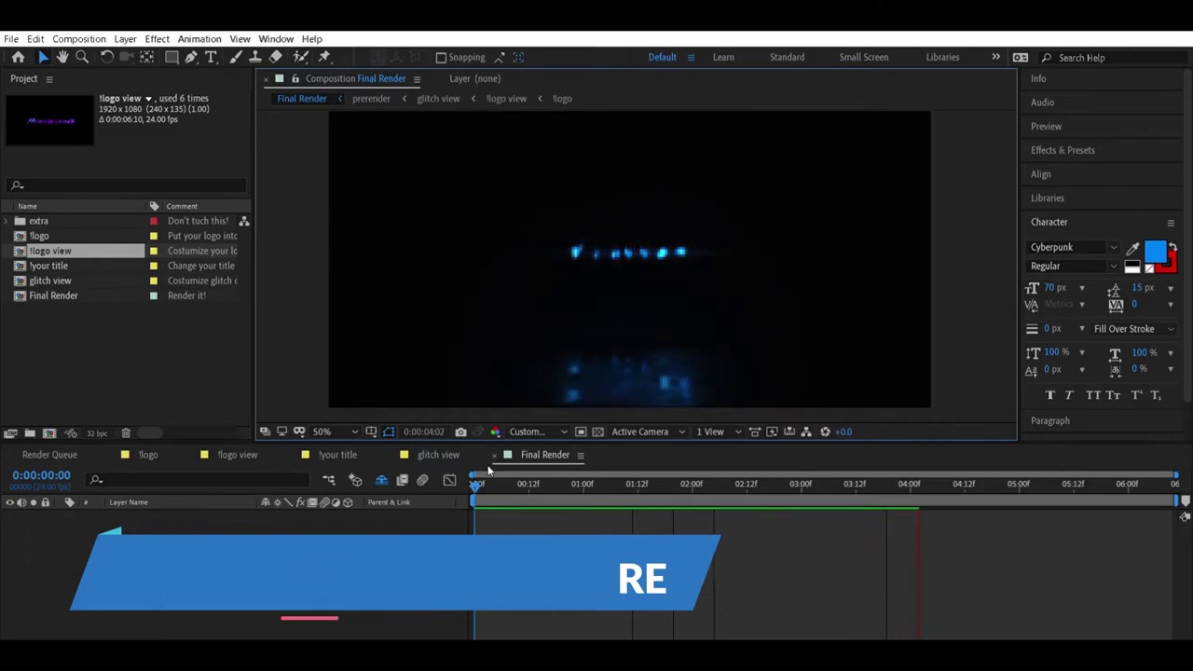
{"action": "left_click", "coordinate": [488, 470]}
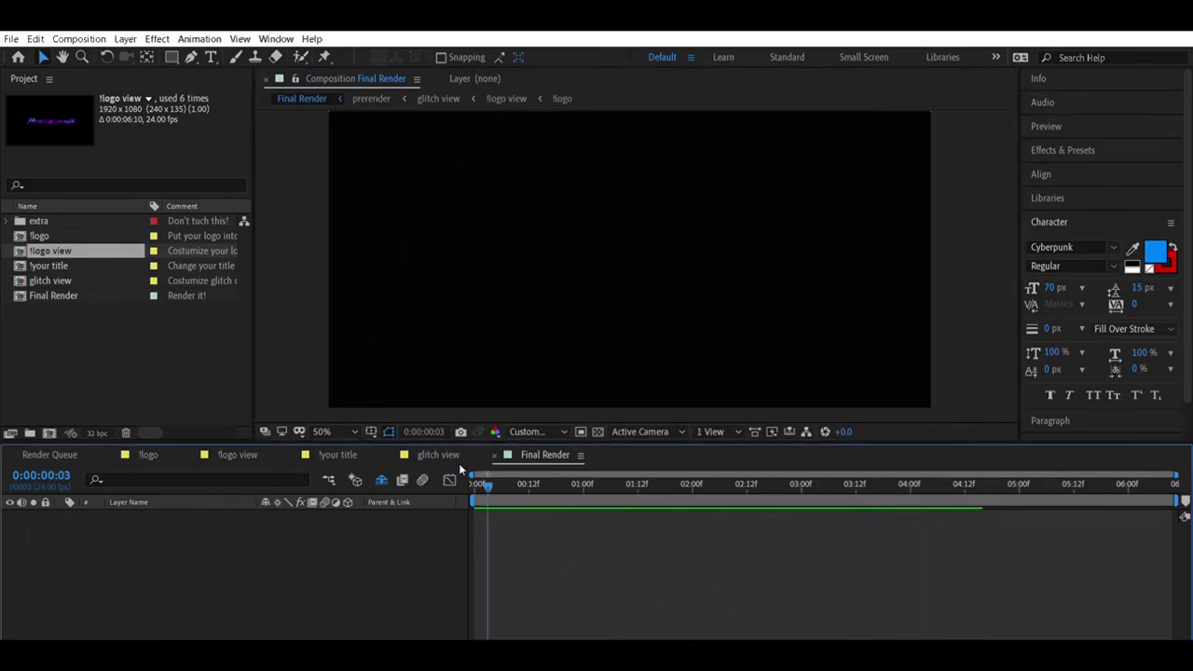
{"action": "key", "text": "space"}
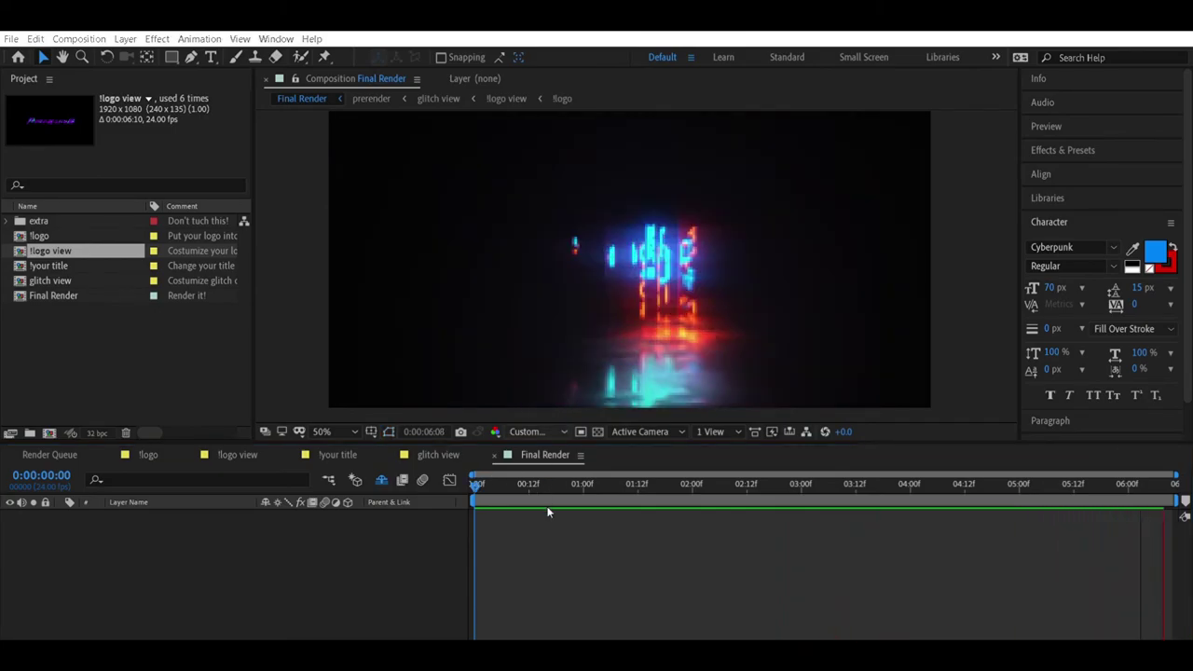
{"action": "left_click", "coordinate": [467, 476]}
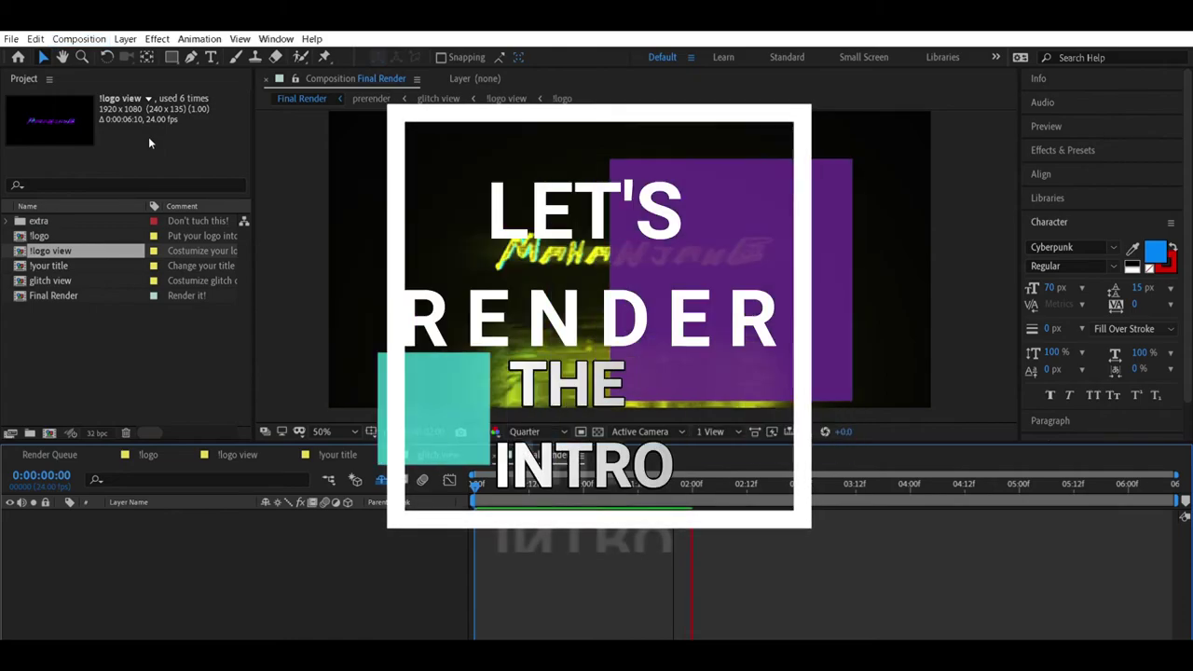
Add Final Render to the Render Queue with QuickTime output to Final Render.mov
{"action": "key", "text": "ctrl+m"}
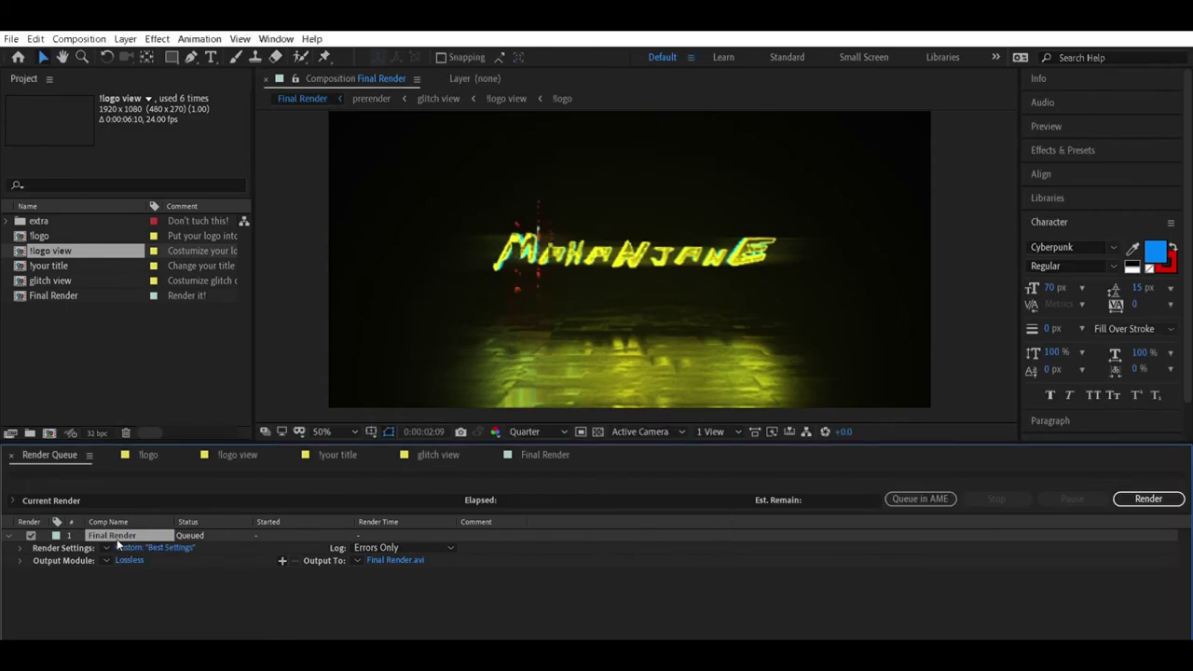
{"action": "left_click", "coordinate": [130, 559]}
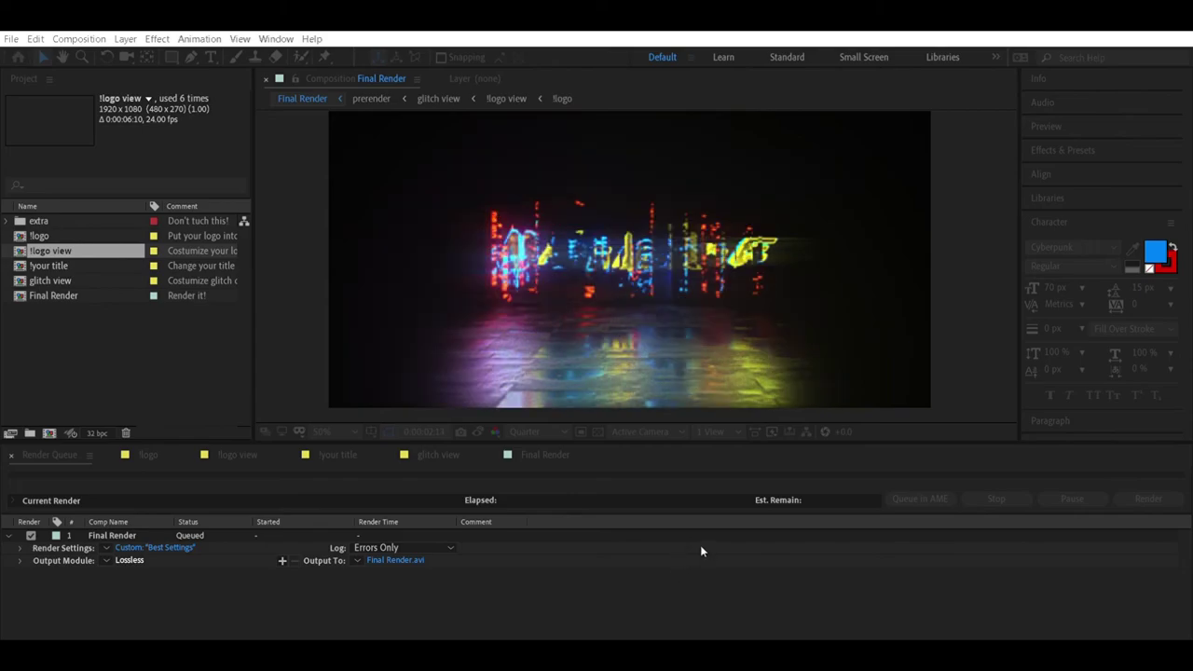
{"action": "key", "text": "Return"}
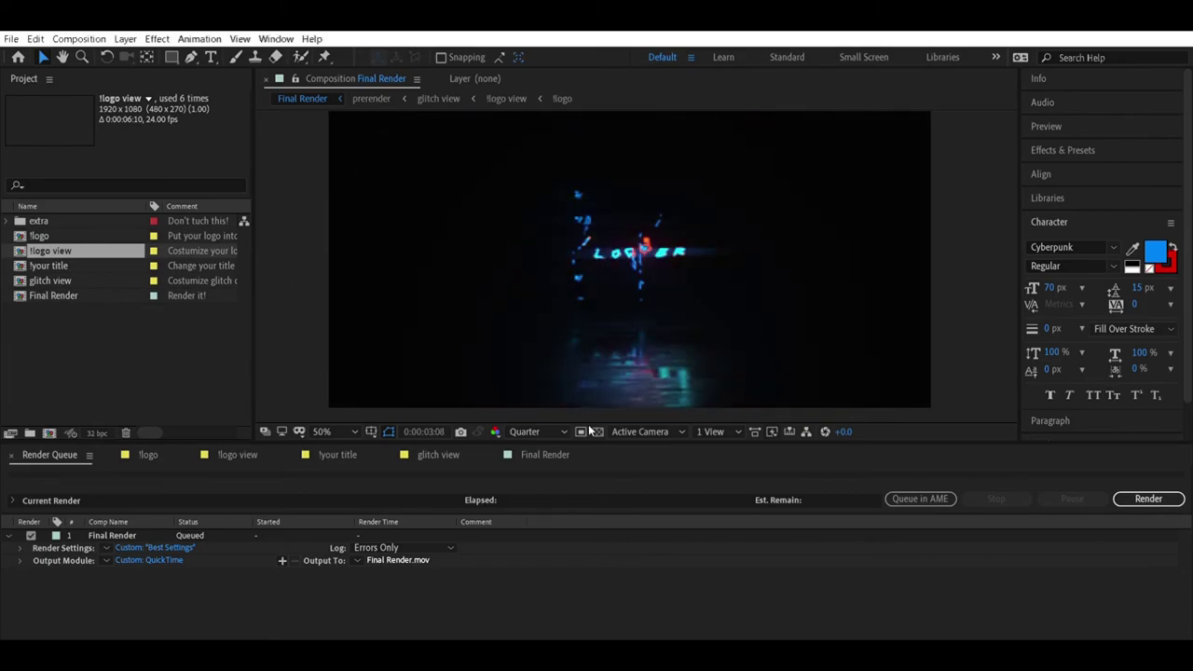
Render the Final Render composition to CHANNELINTRO.mov
{"action": "left_click", "coordinate": [1145, 497]}
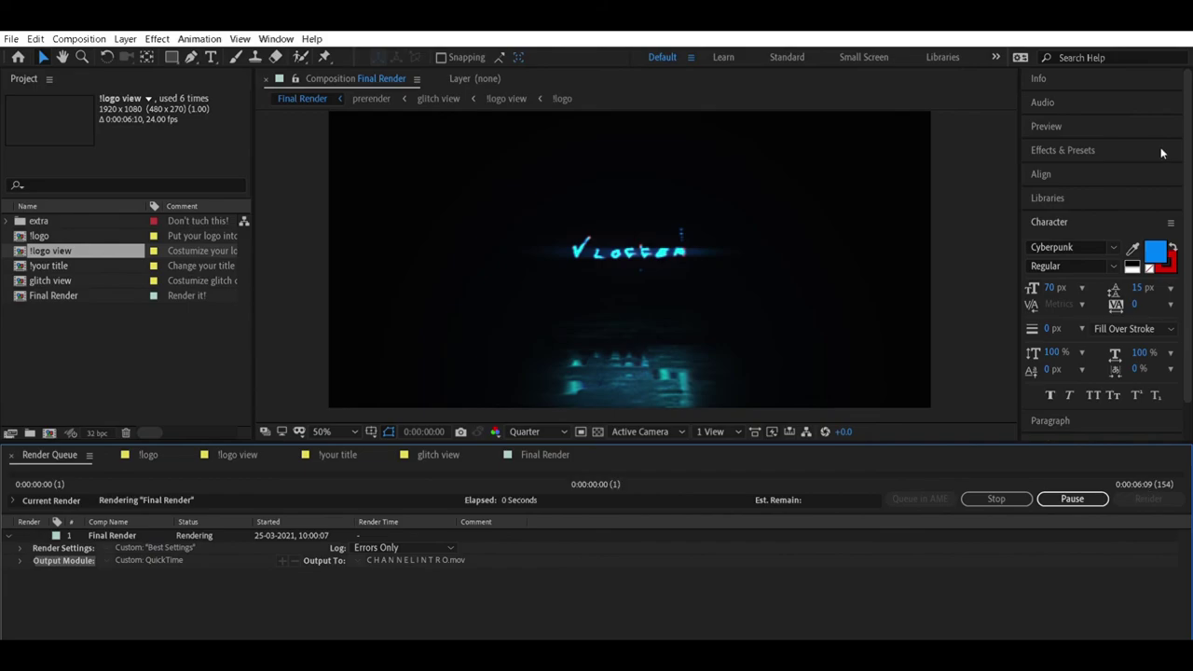